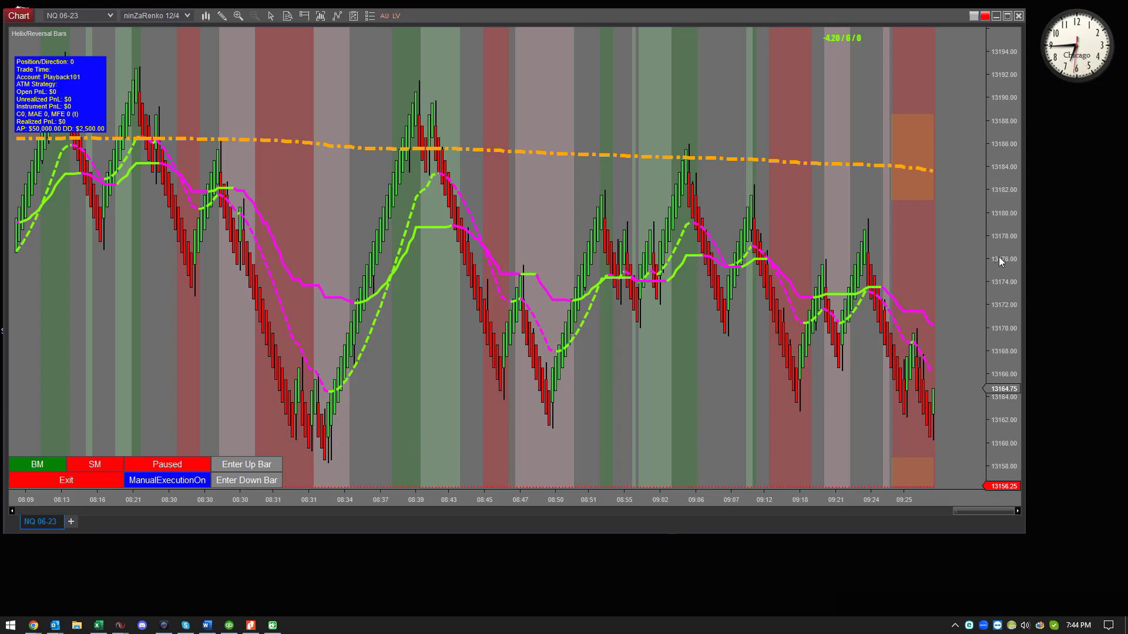
Rescale the price axis so the NQ 06-23 Renko chart spans roughly 13154 to 13196.
left_click_drag(999, 256, 993, 311)
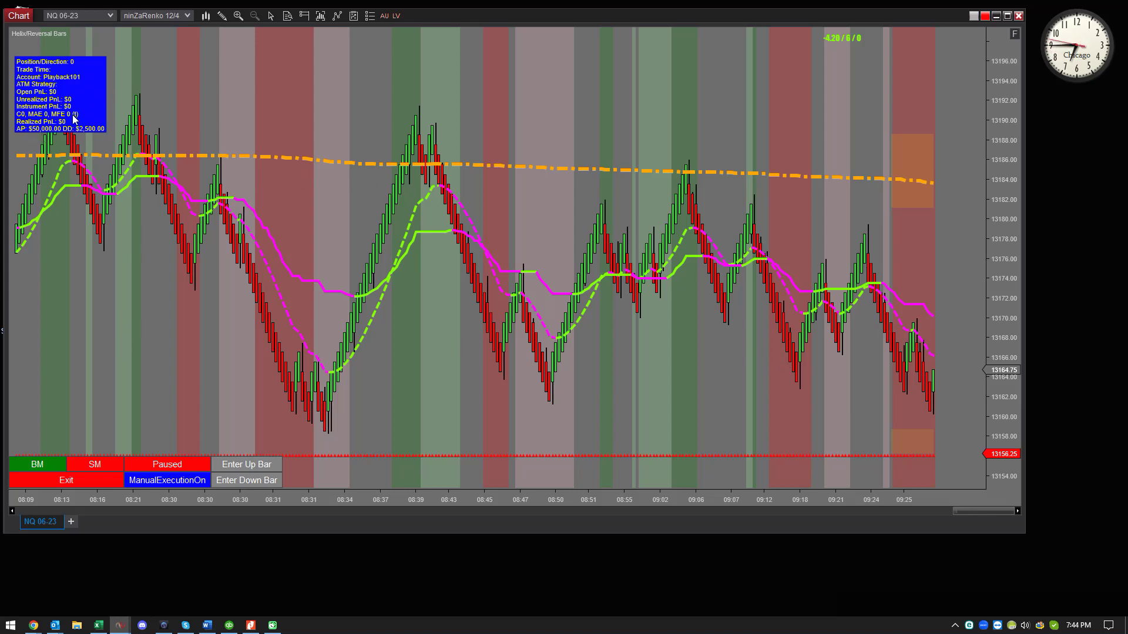
Open StatusBox 4's properties and confirm balance 50000, margin 2500, min margin 3000, drawdown Realized.
double_click(99, 61)
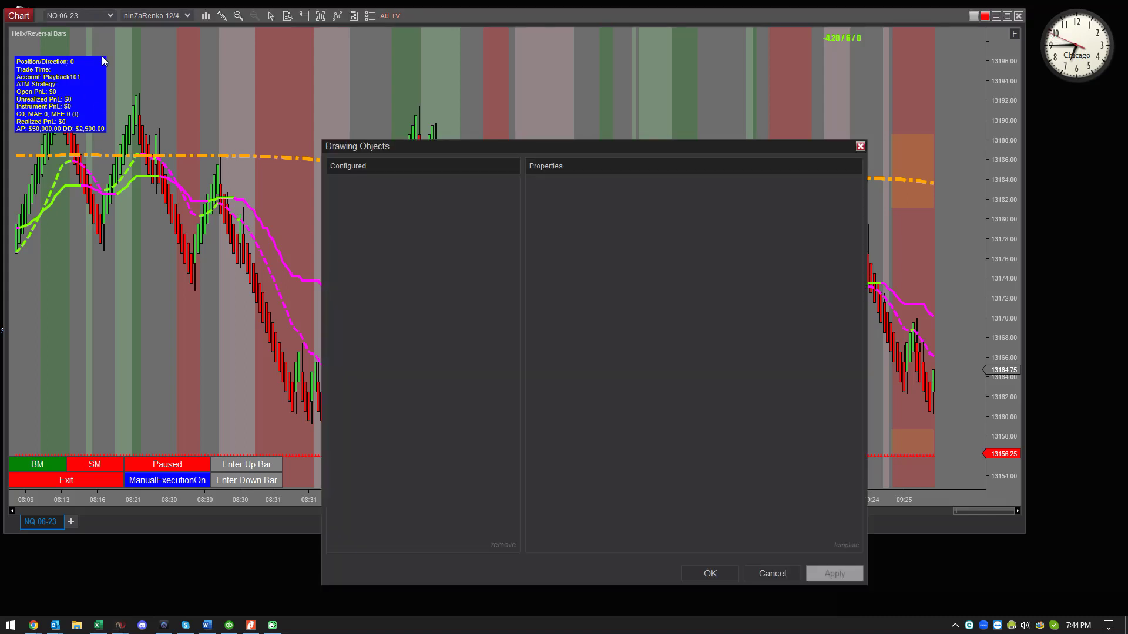
left_click_drag(481, 150, 363, 49)
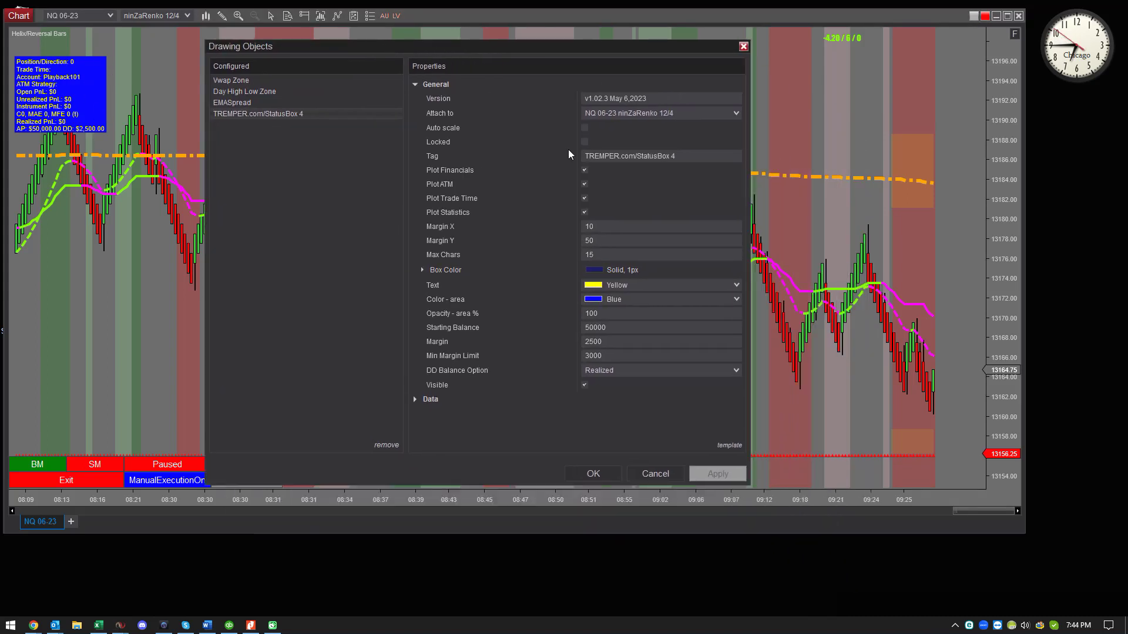
left_click(623, 327)
left_click(605, 343)
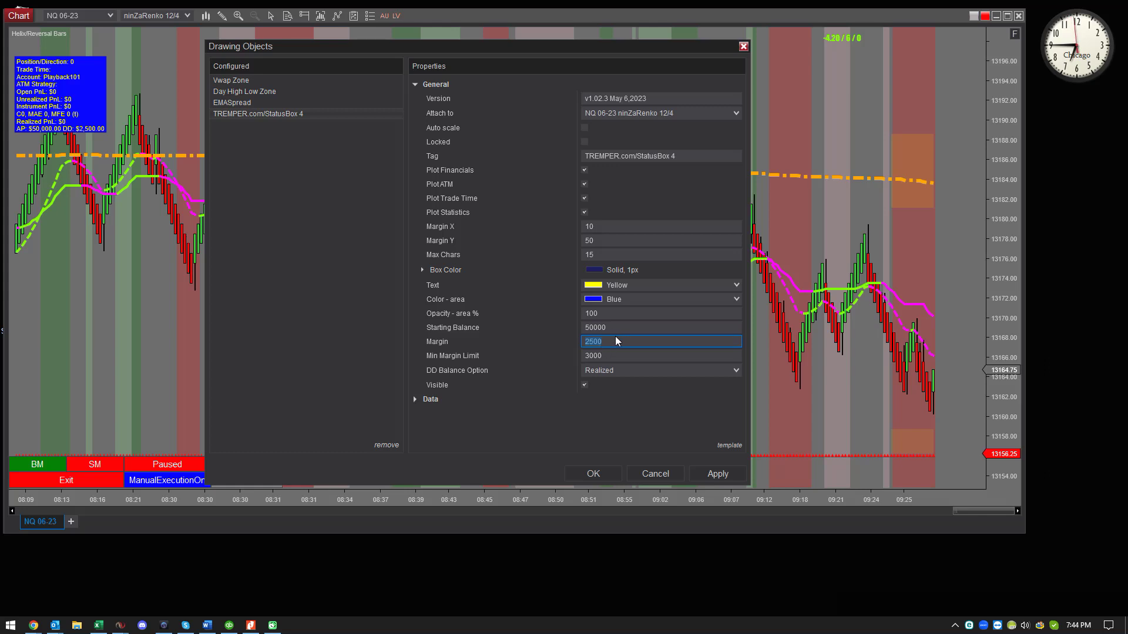
left_click(623, 355)
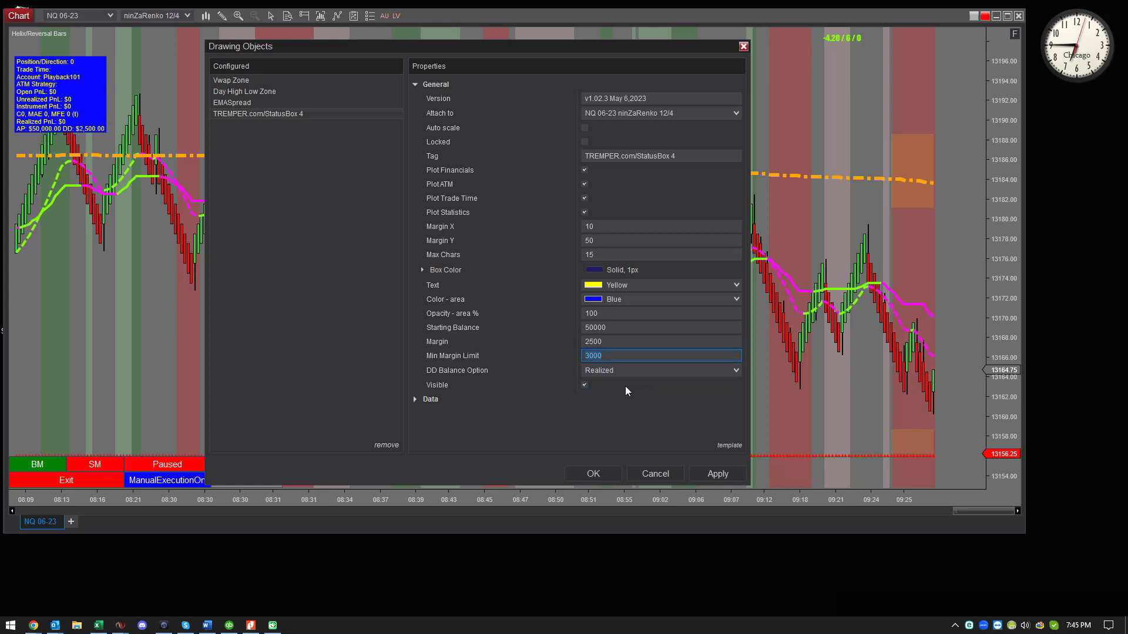
left_click(729, 372)
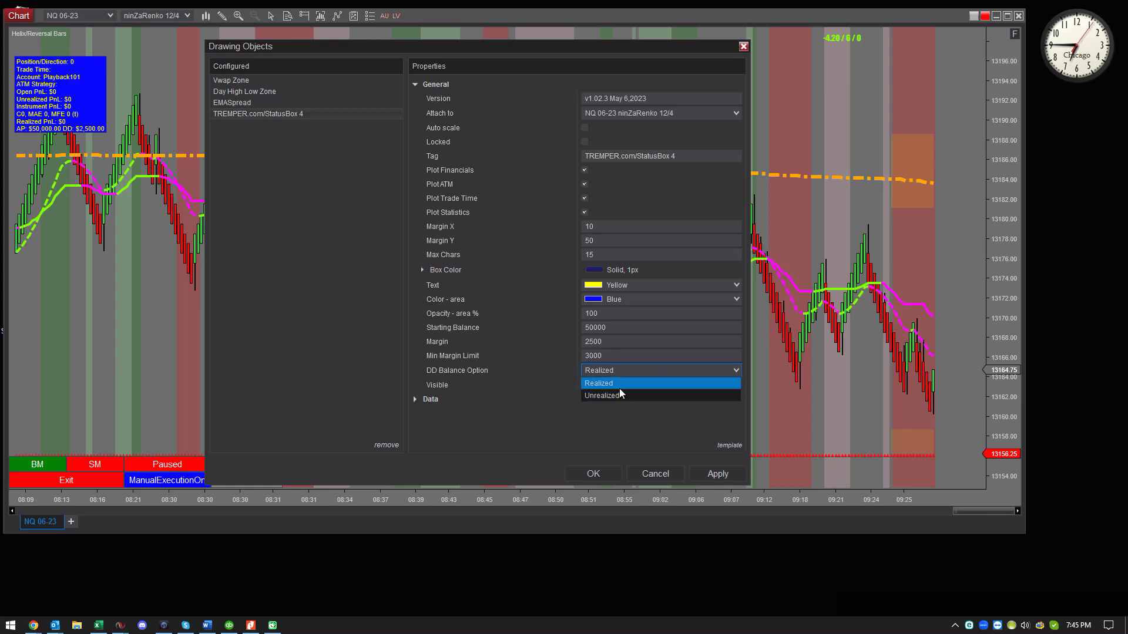
left_click(507, 384)
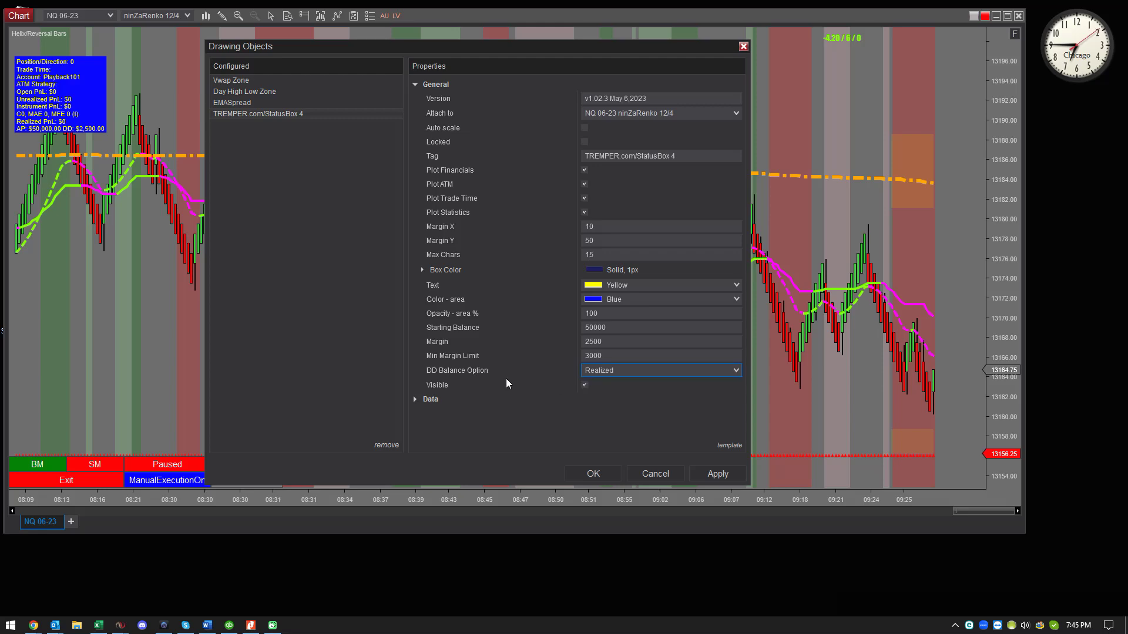
Bring the TREMPER.com Chrome window forward and move from the home page to Referrals.
mouse_move(34, 627)
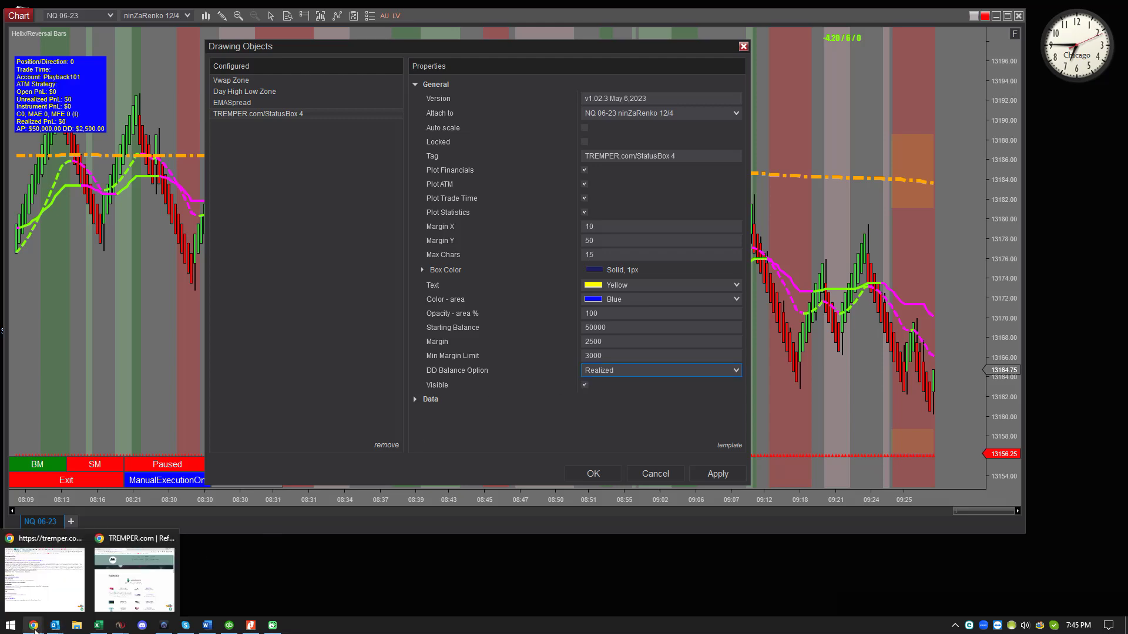
left_click(135, 578)
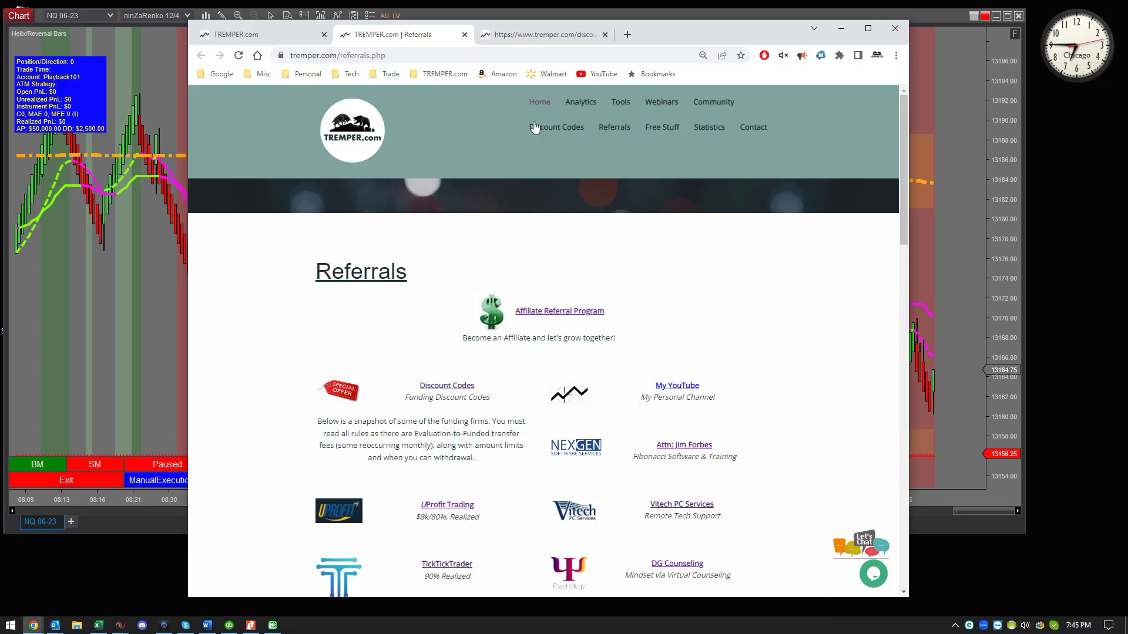
left_click(292, 40)
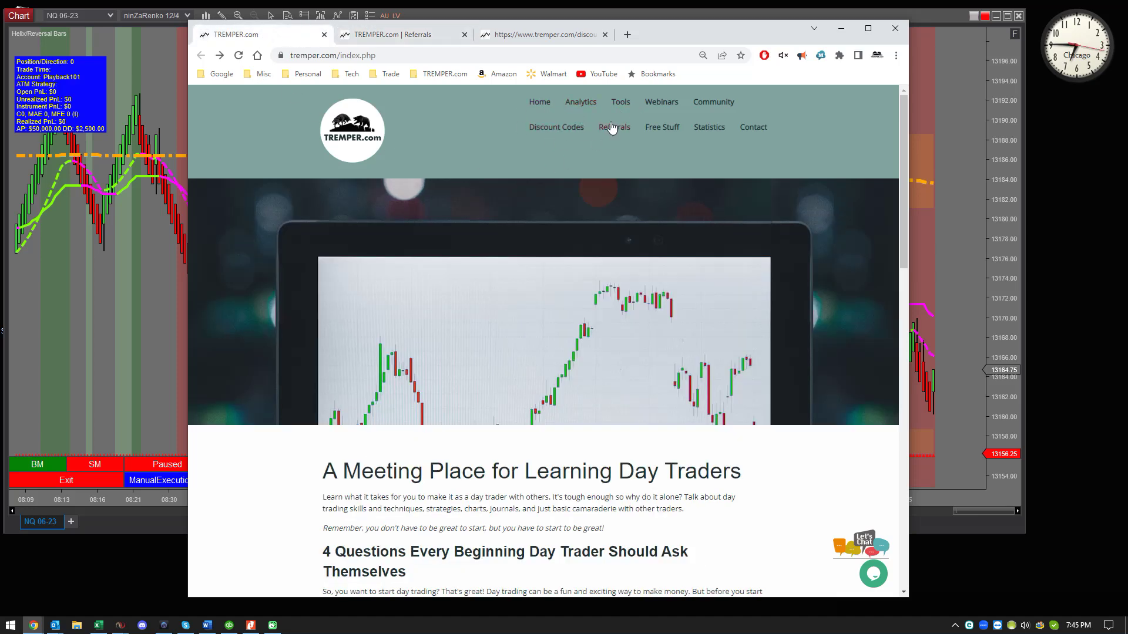
left_click(390, 34)
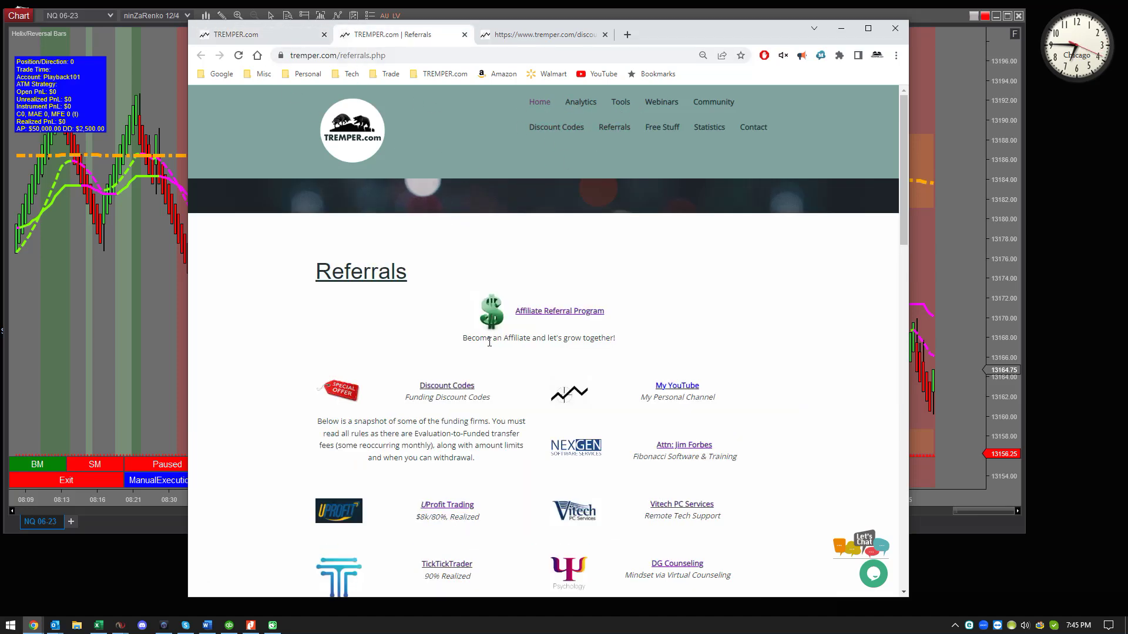
Scroll down through the Referrals page's funding firms and back up again.
scroll(447, 400, "down", 6)
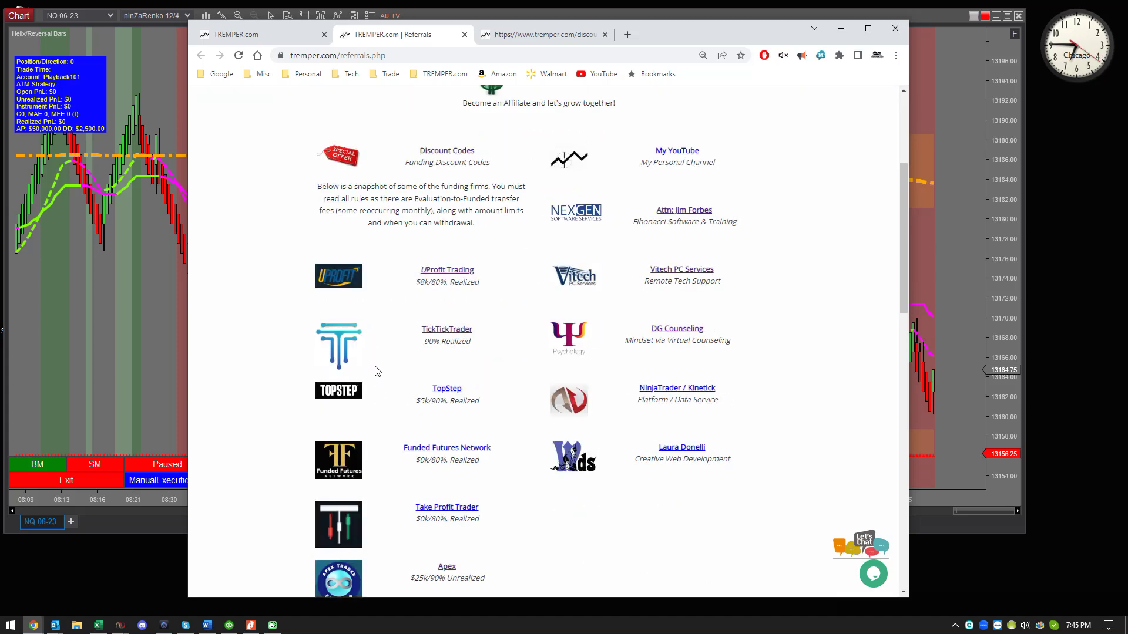
scroll(382, 407, "down", 3)
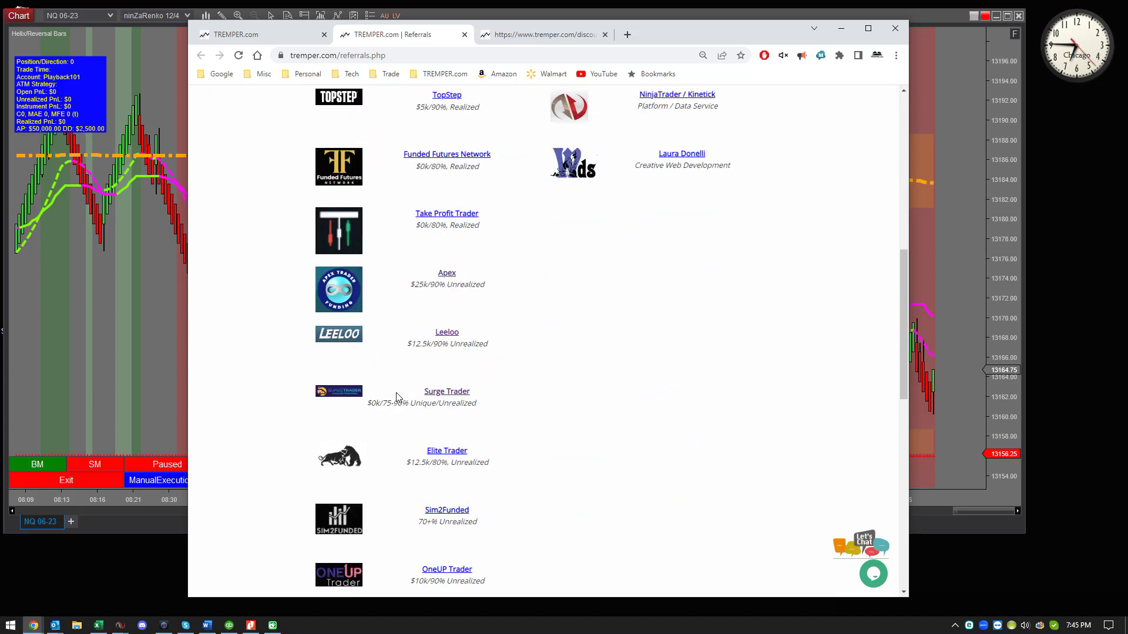
scroll(397, 403, "down", 2)
scroll(397, 403, "down", 5)
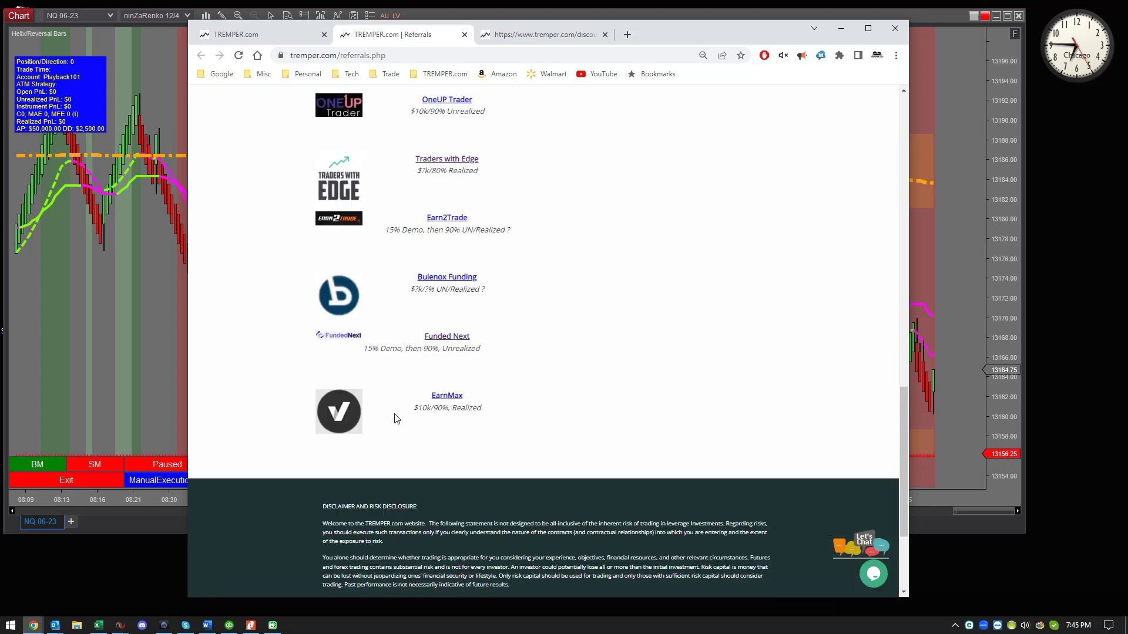
scroll(395, 431, "up", 10)
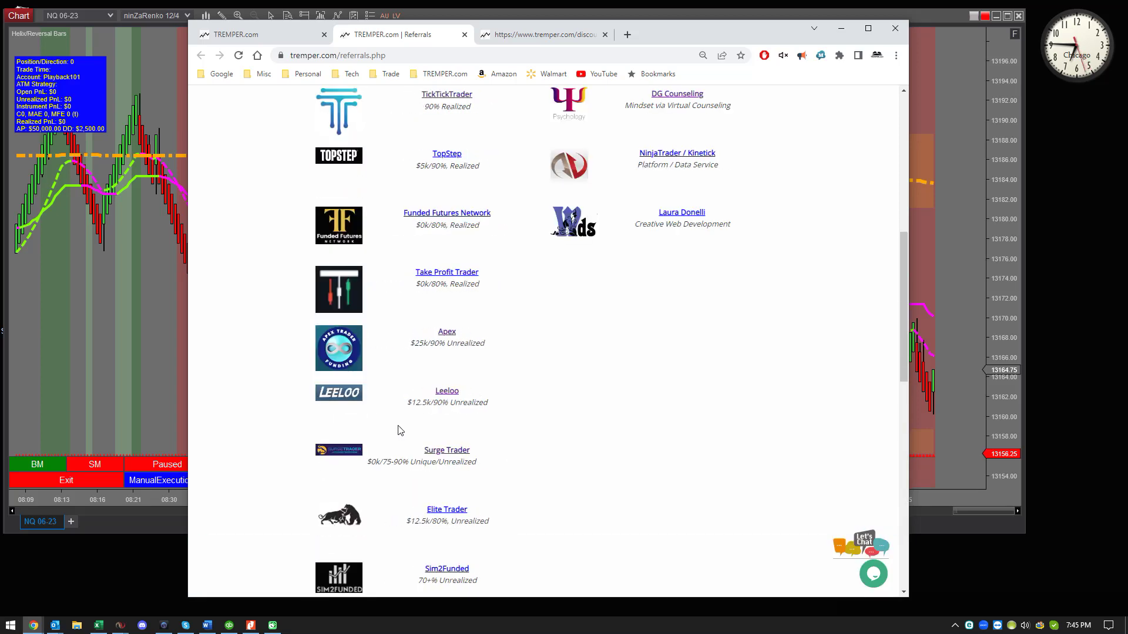
scroll(398, 431, "up", 2)
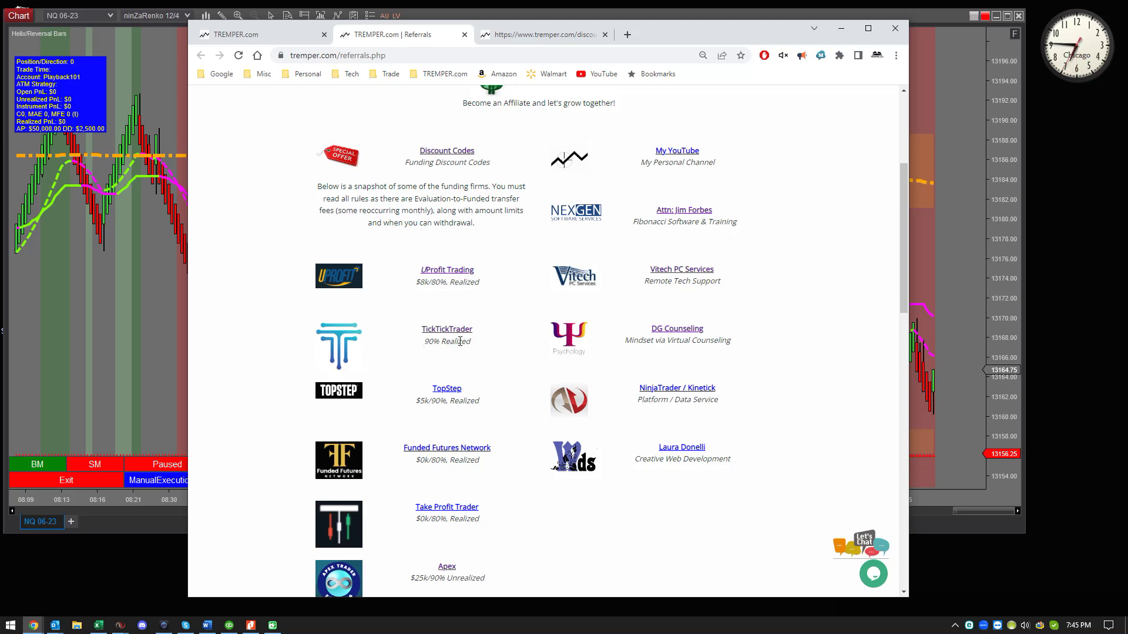
scroll(517, 541, "down", 2)
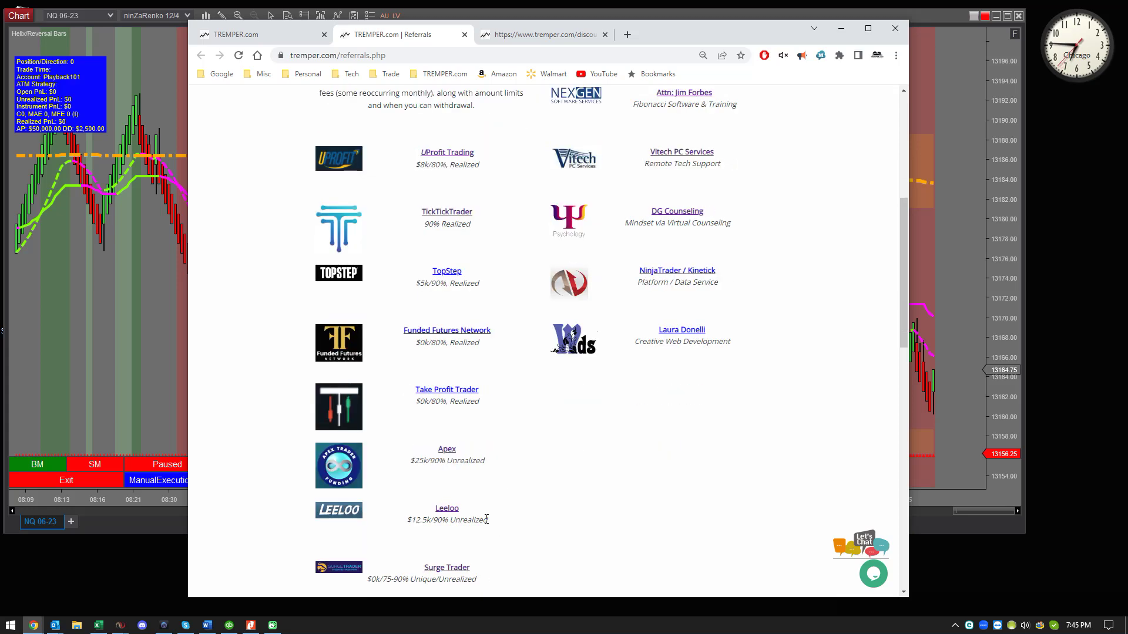
scroll(509, 490, "down", 3)
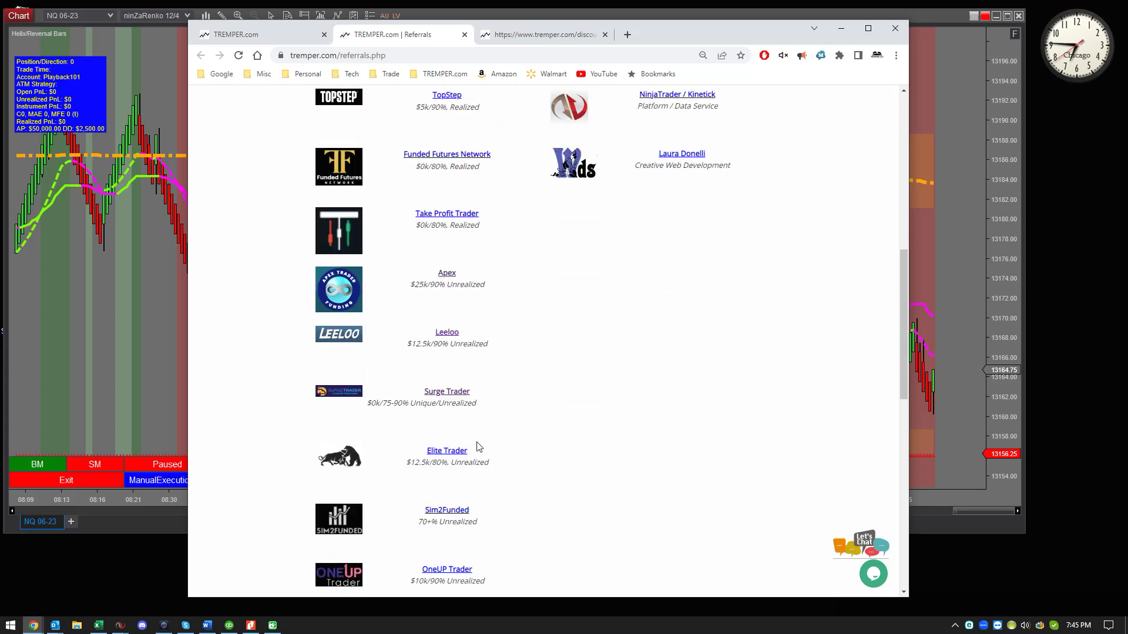
scroll(515, 435, "up", 7)
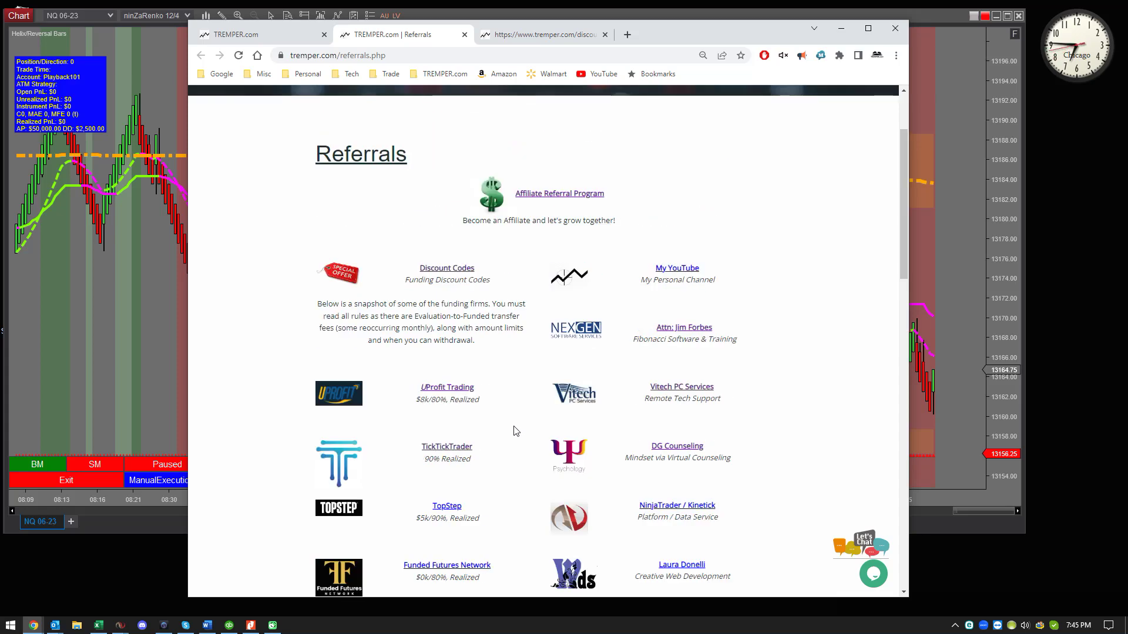
scroll(388, 313, "up", 2)
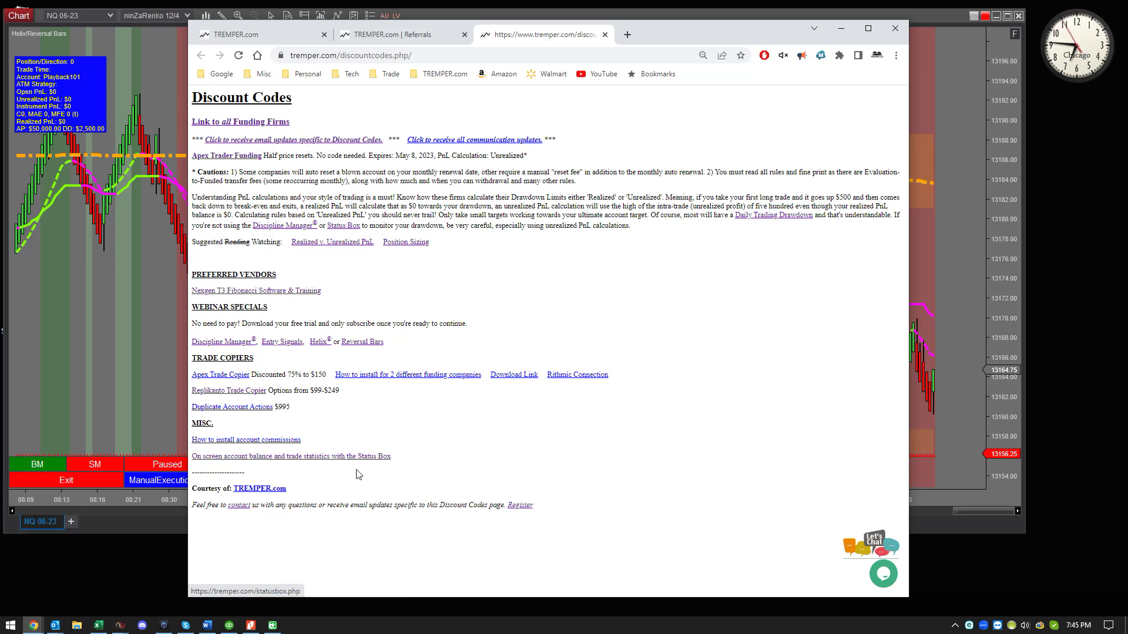
left_click_drag(537, 157, 178, 169)
left_click(250, 170)
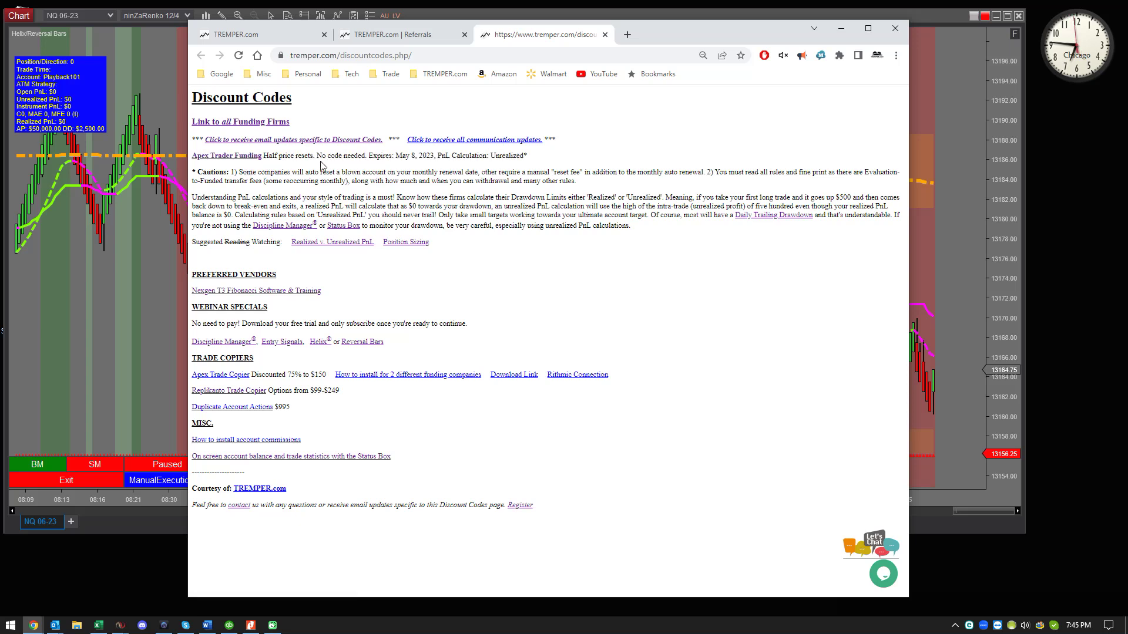
left_click_drag(536, 158, 194, 166)
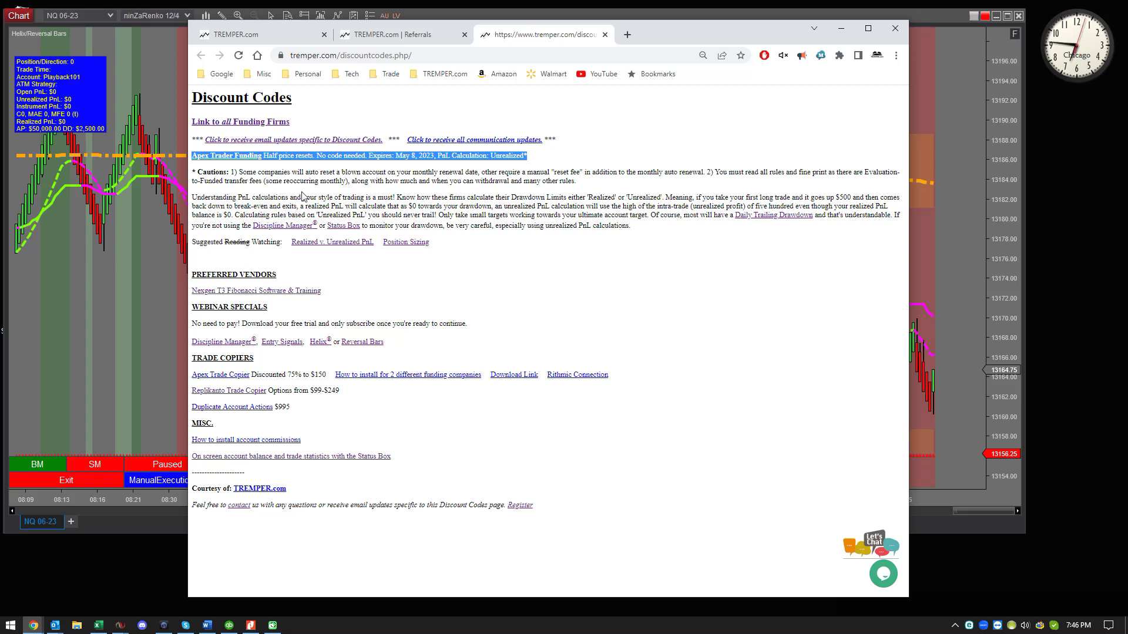
left_click(276, 195)
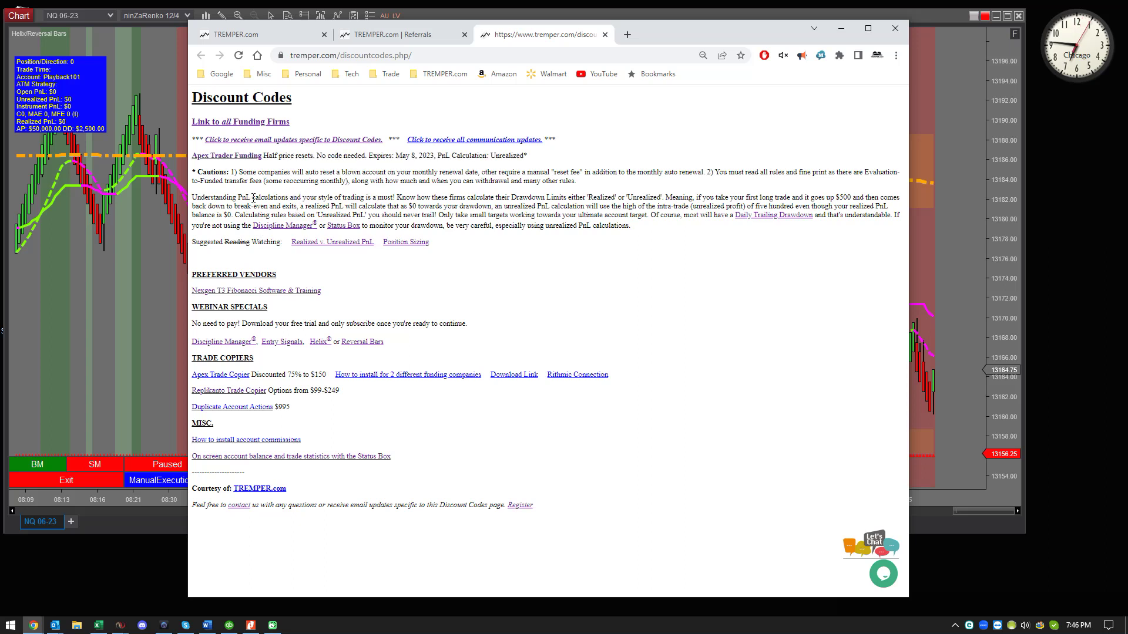
left_click_drag(201, 174, 888, 207)
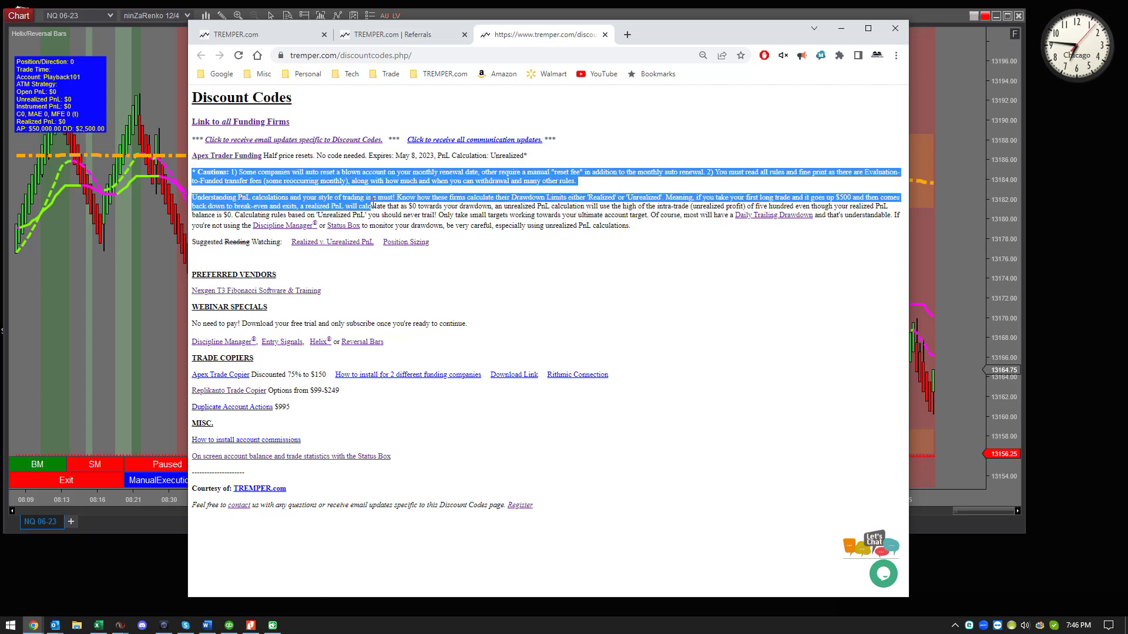
left_click(261, 199)
left_click_drag(192, 198, 447, 215)
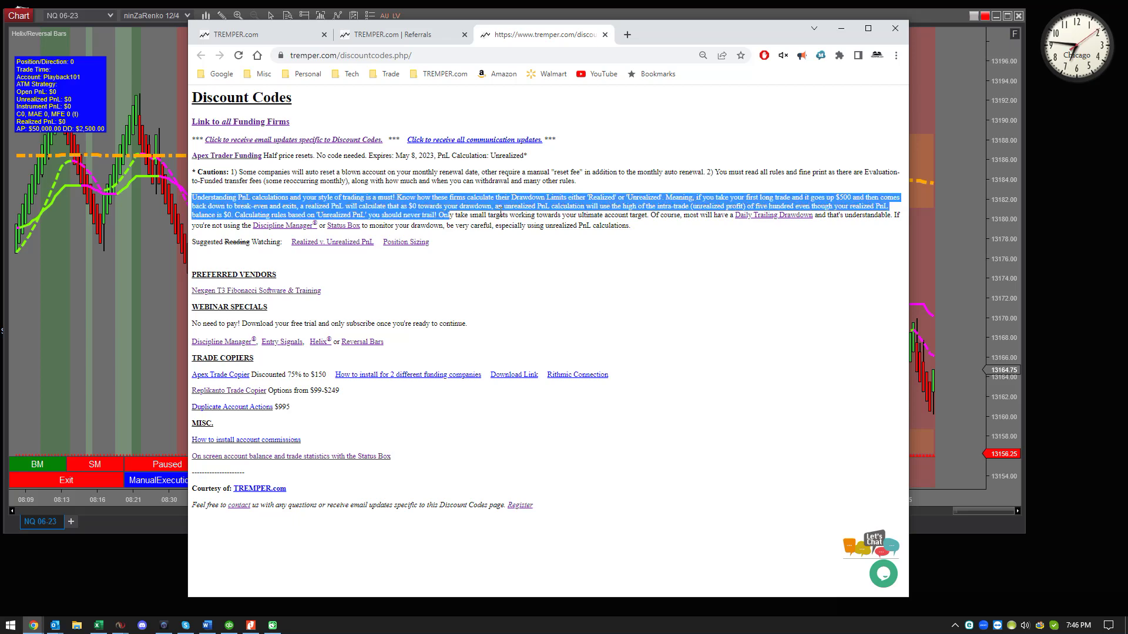
left_click(412, 184)
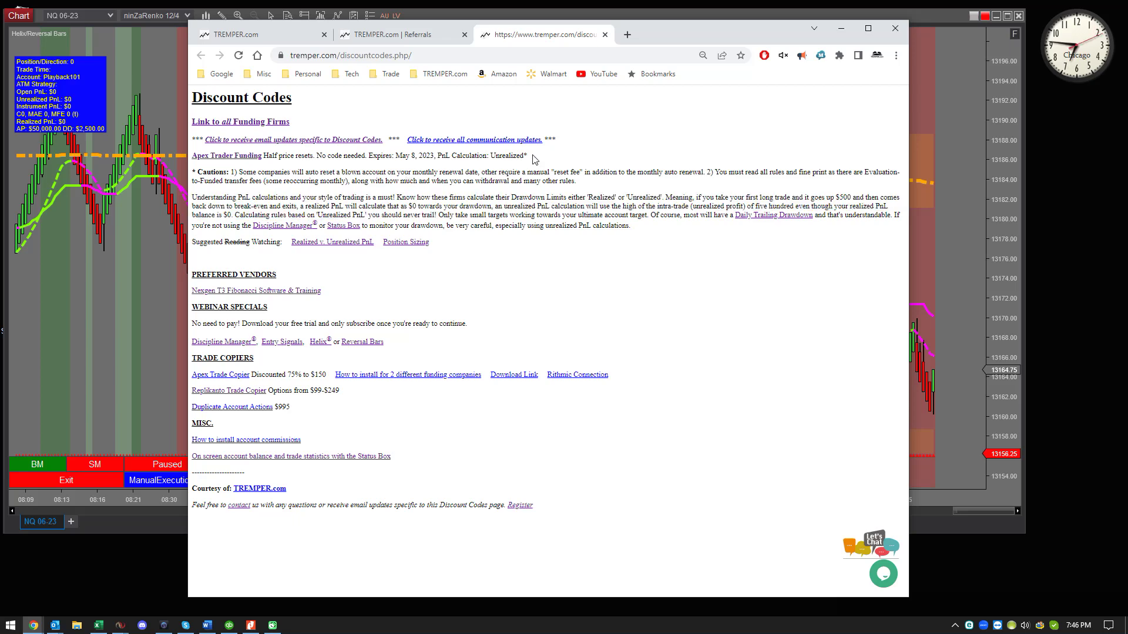
double_click(502, 154)
left_click(367, 118)
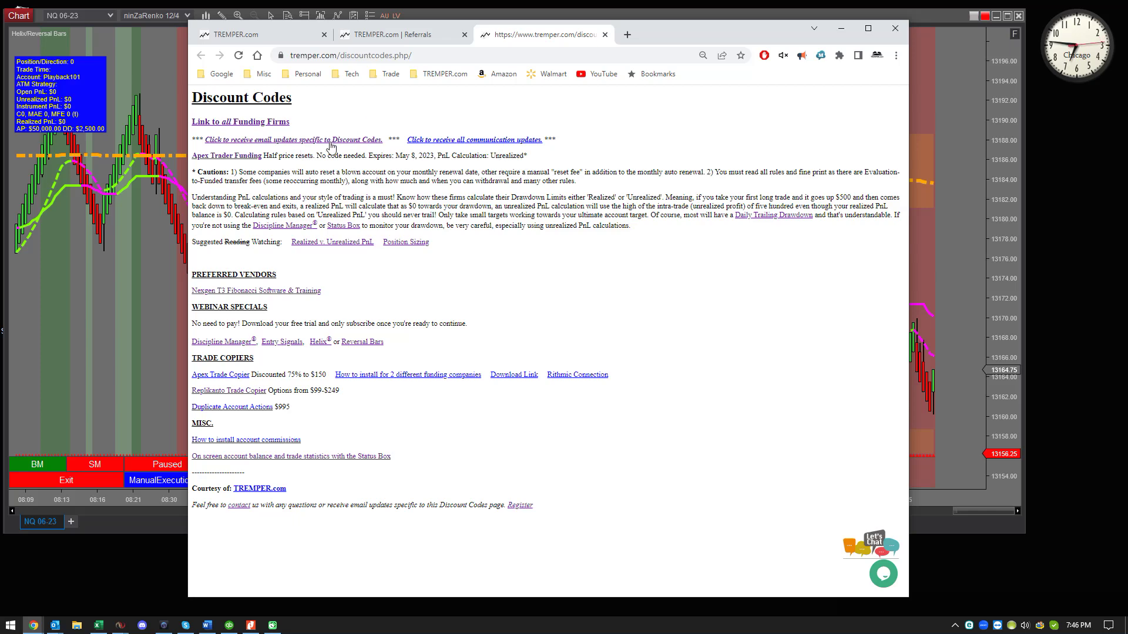
left_click(291, 40)
Open TREMPER.com's Tools > Status Box page, close the Signup Form tab, and return to Discount Codes.
left_click(621, 102)
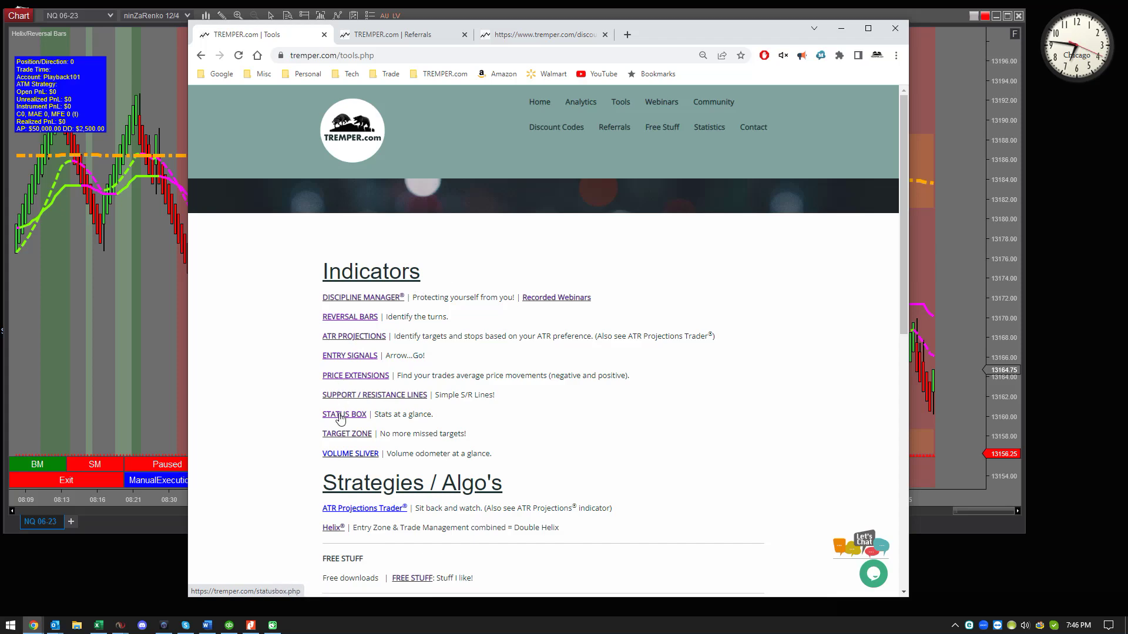
left_click(340, 415)
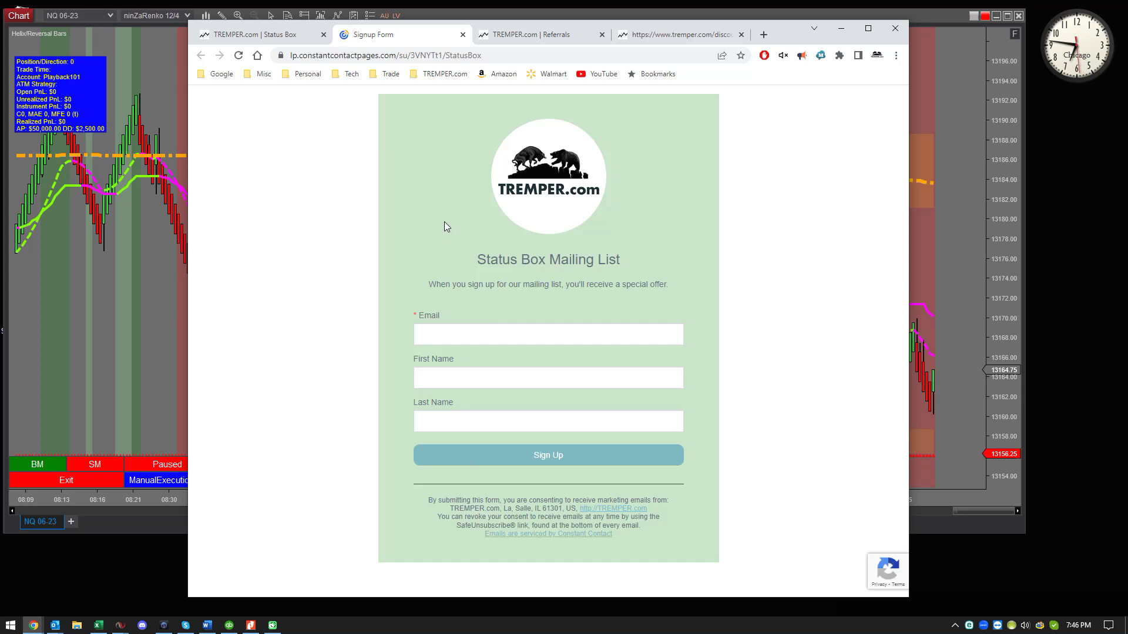
left_click(463, 35)
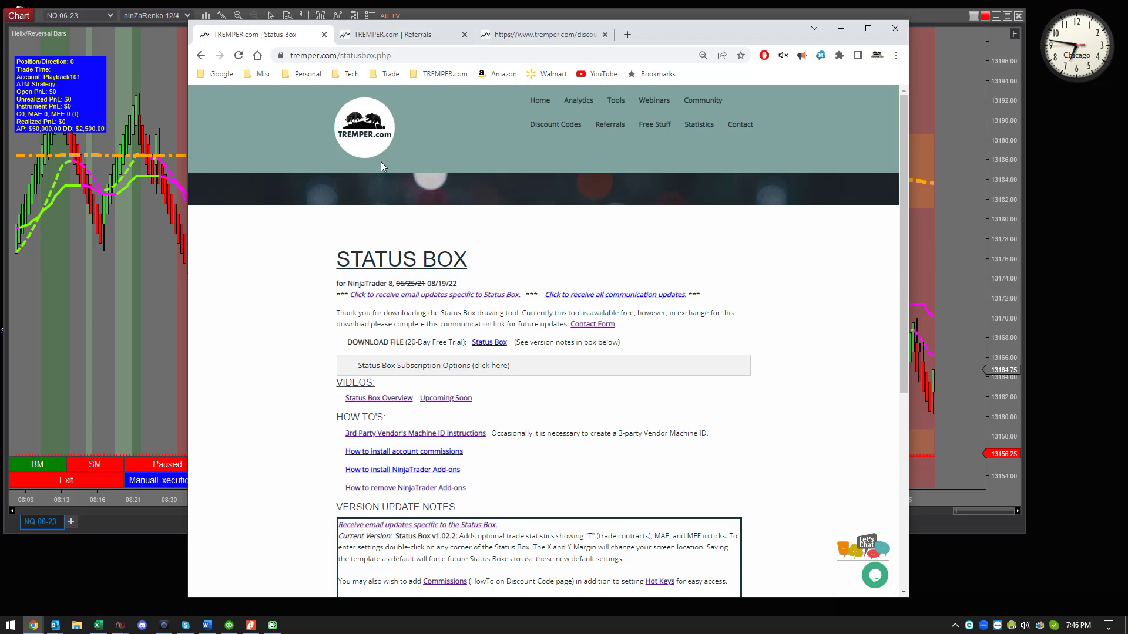
left_click(543, 34)
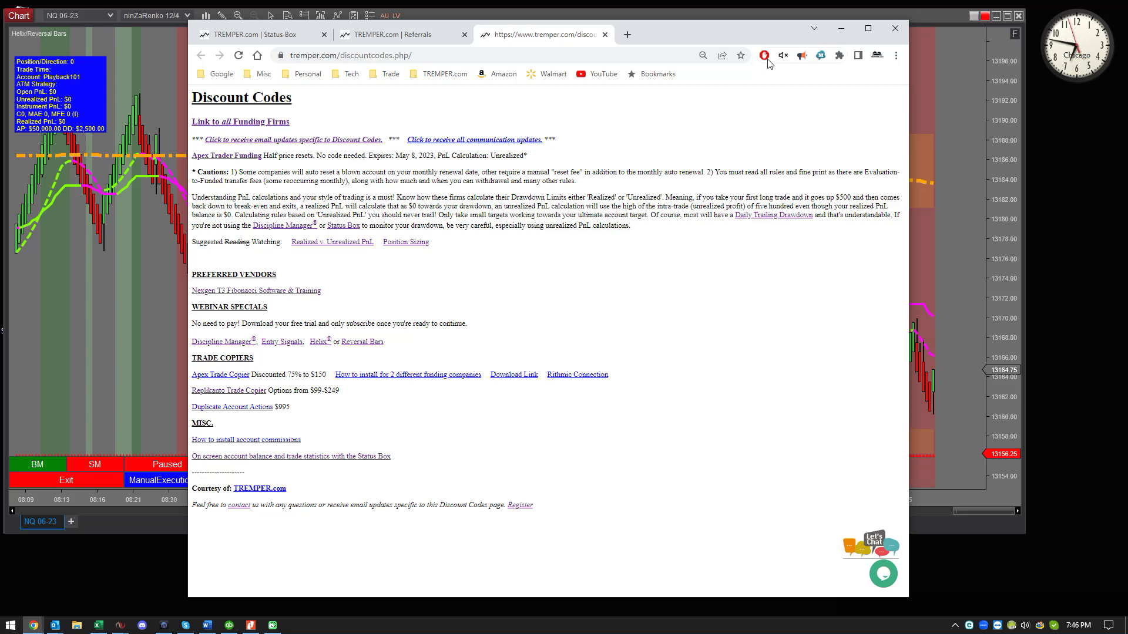
Back in Drawing Objects, keep drawdown on Realized balance and turn off Plot ATM.
left_click(841, 31)
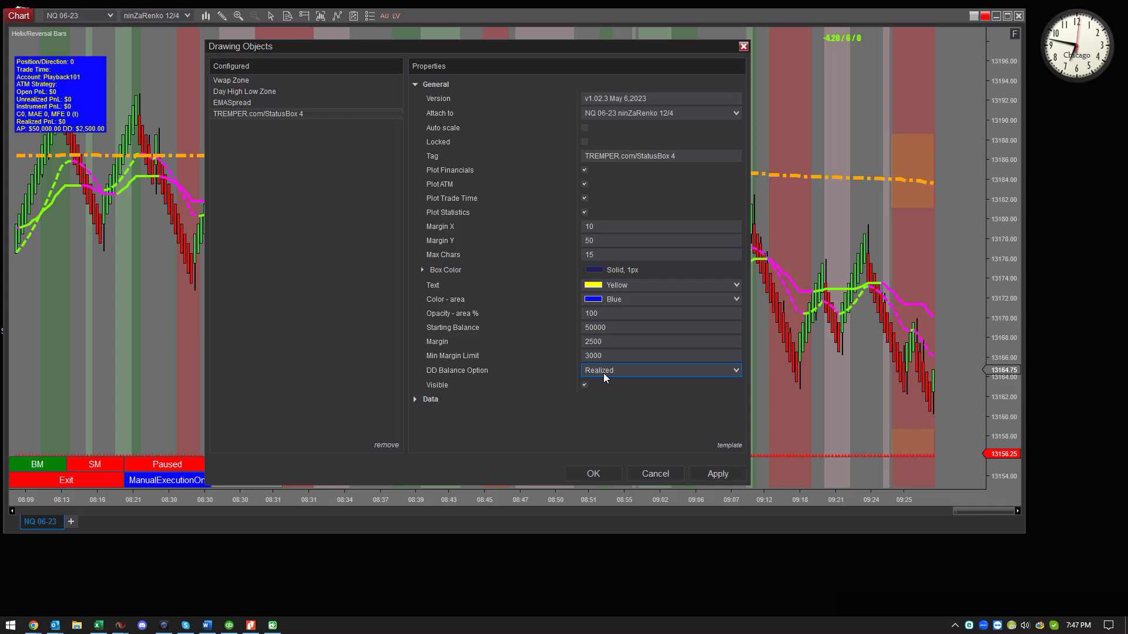
left_click(653, 372)
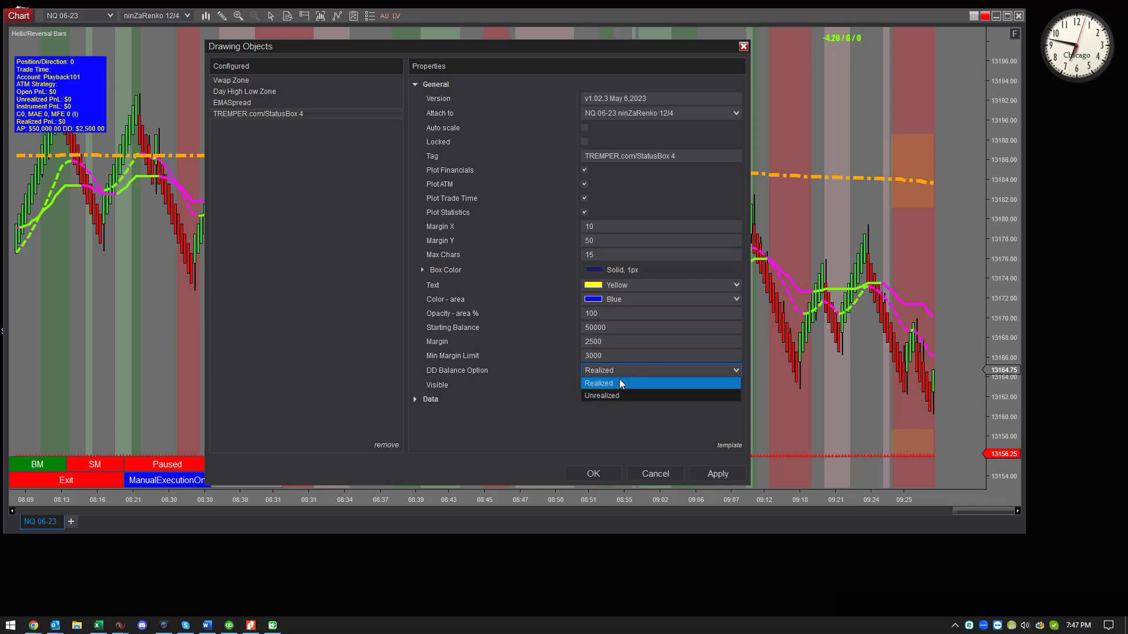
left_click(625, 383)
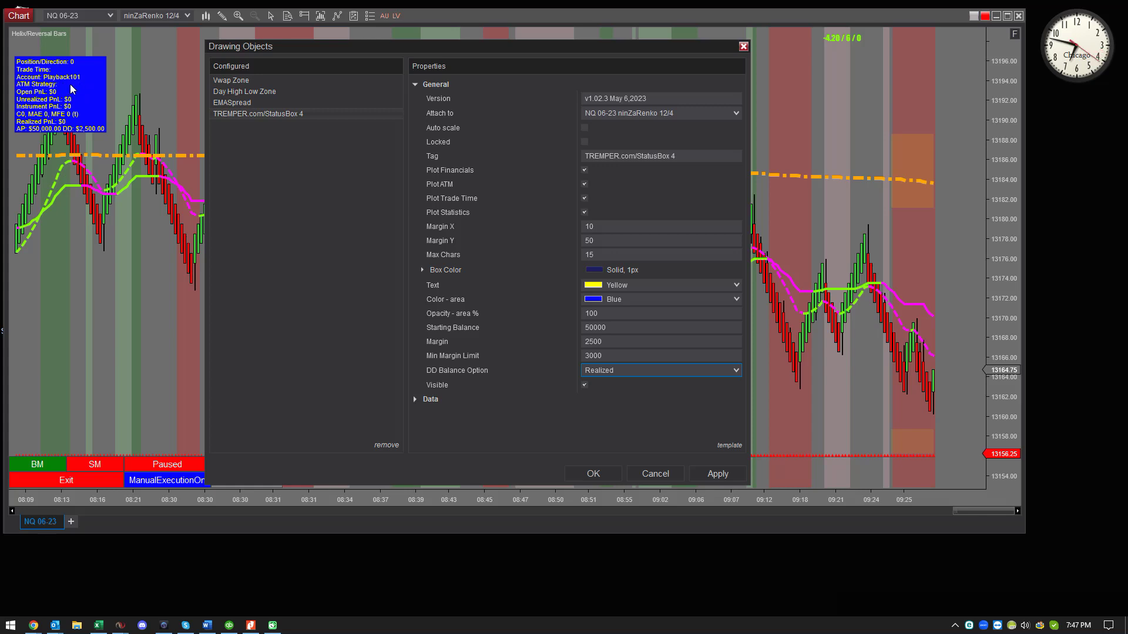
left_click(584, 185)
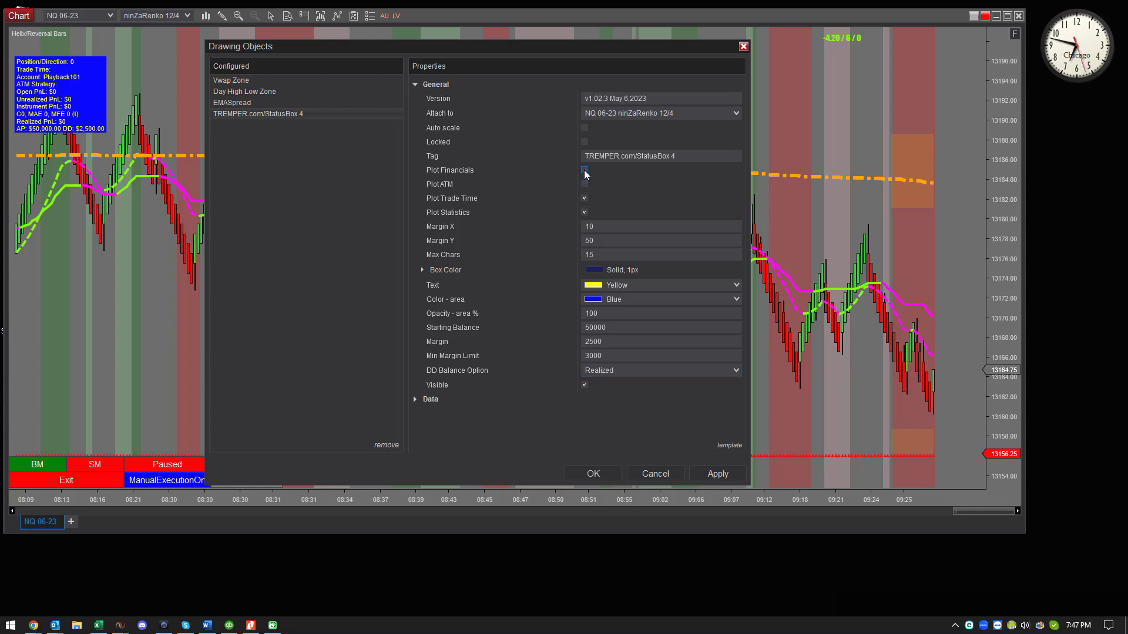
Toggle Plot Financials, Trade Time and Statistics off and on with Apply, leaving all three shown.
left_click(712, 474)
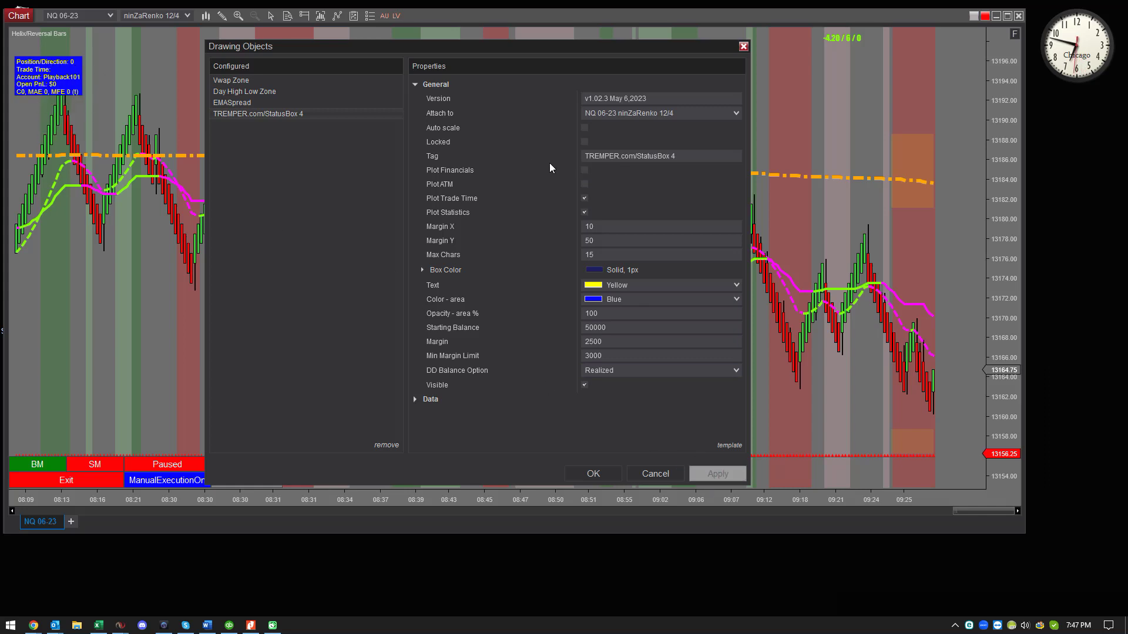
left_click(585, 170)
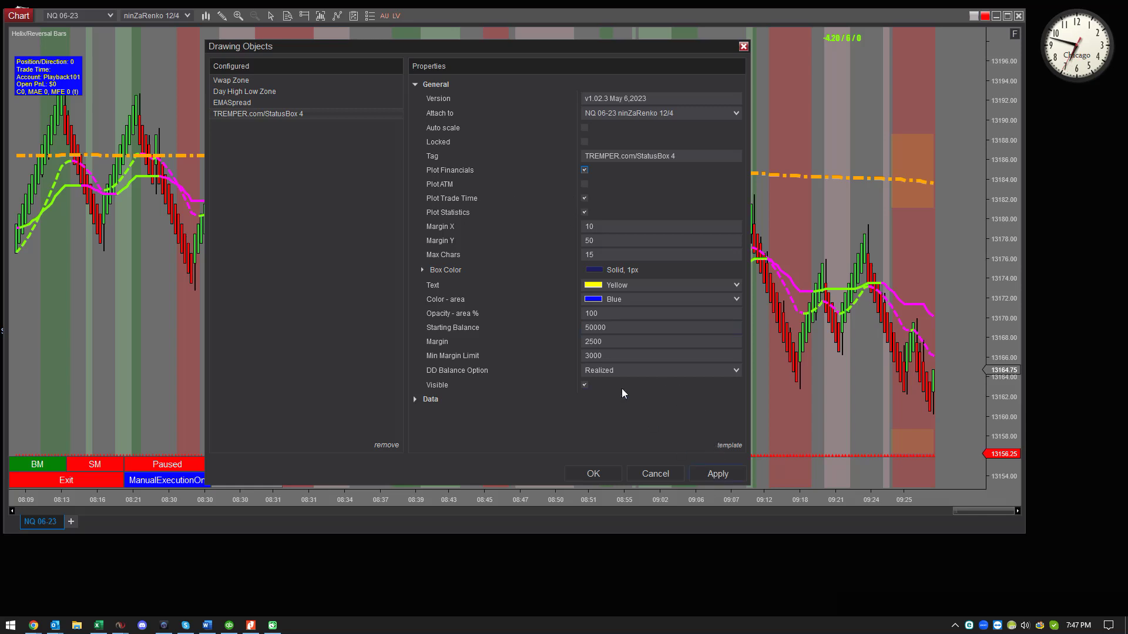
left_click(584, 198)
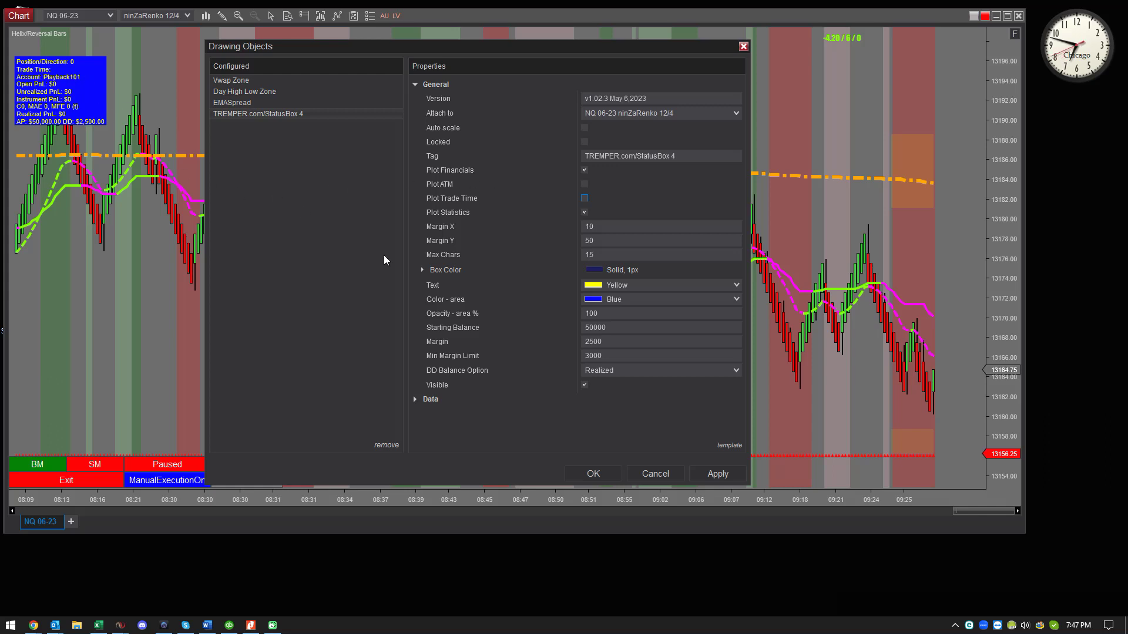
left_click(716, 479)
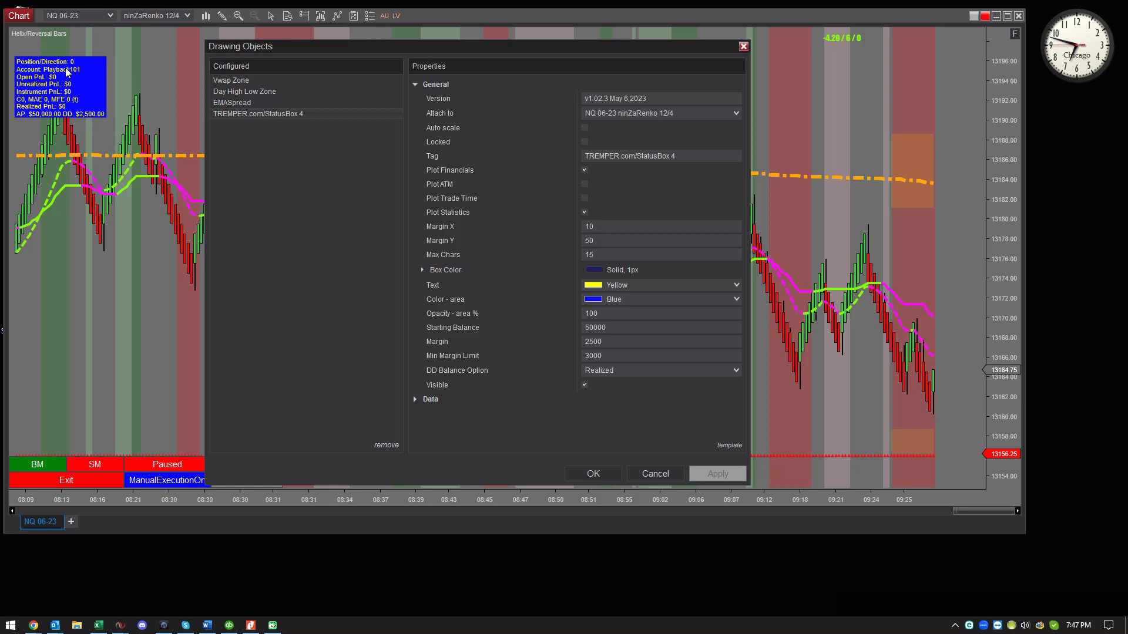
left_click(585, 198)
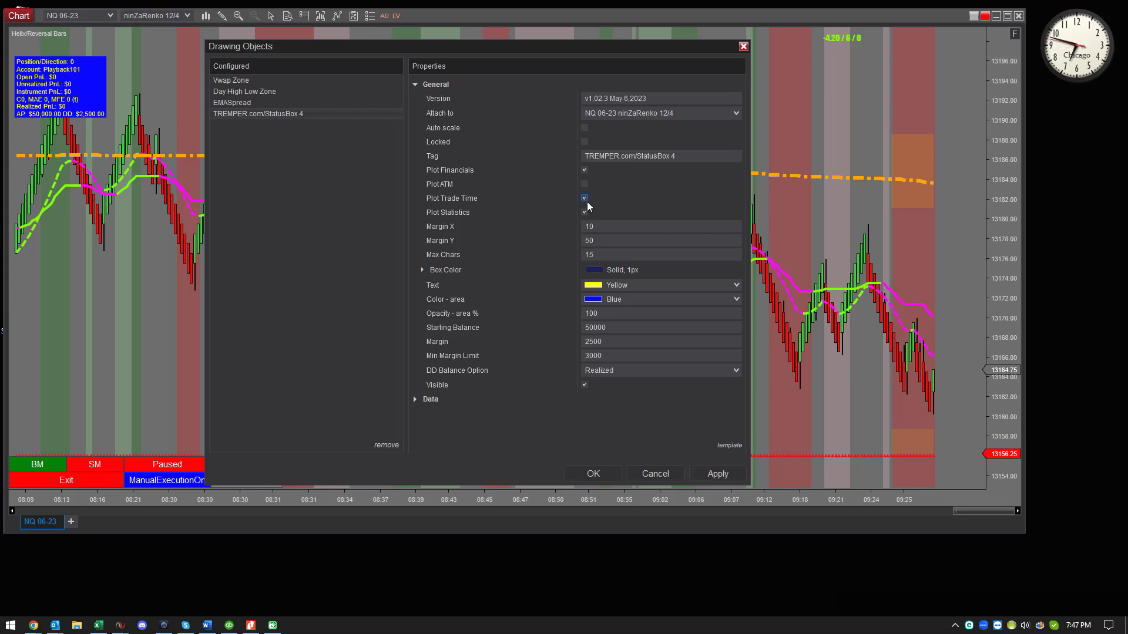
left_click(585, 212)
left_click(716, 476)
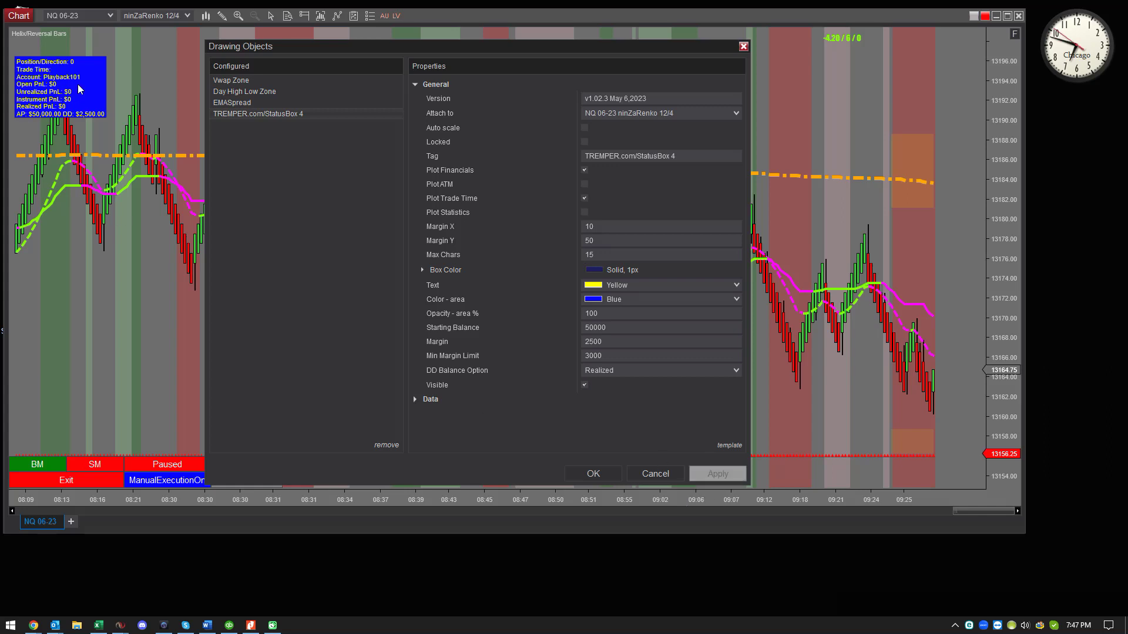
left_click(585, 212)
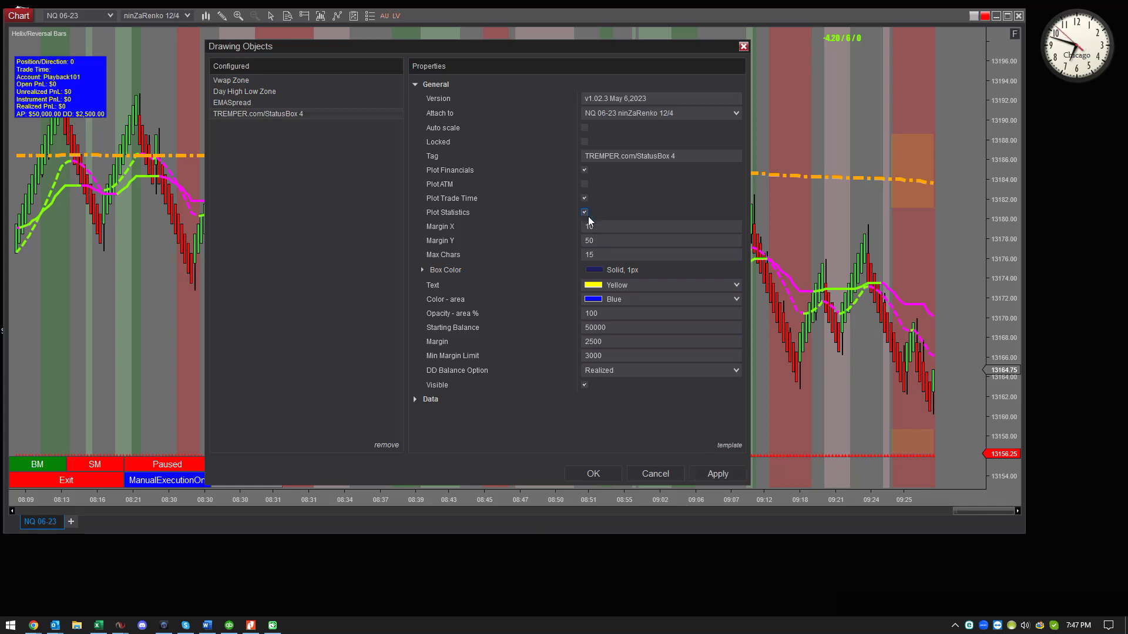
left_click(732, 475)
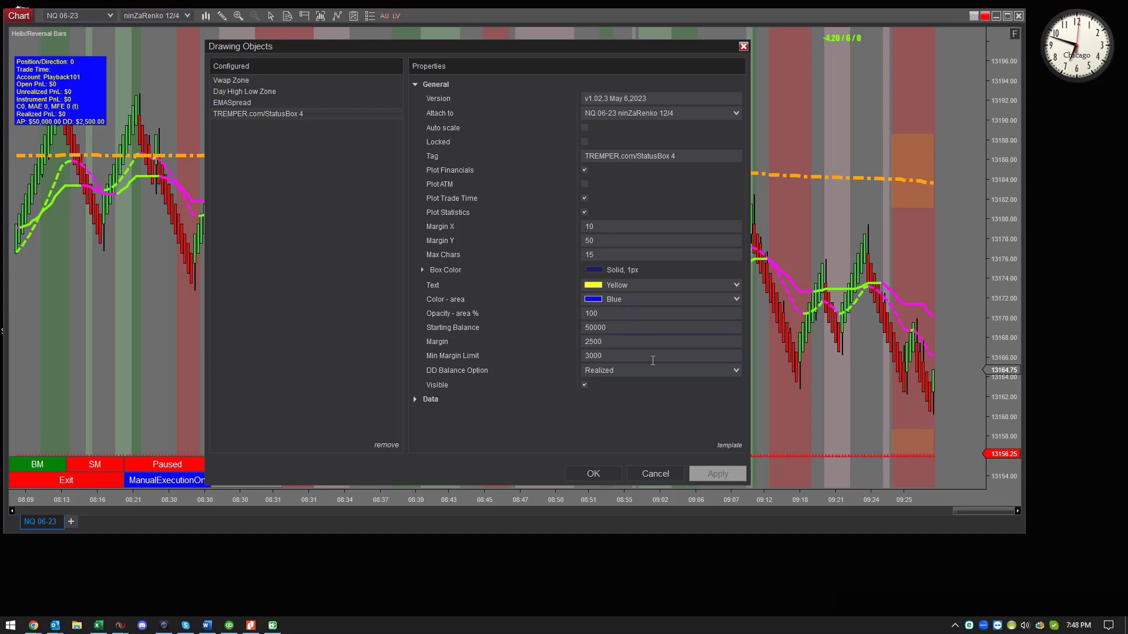
Close the settings and arm an entry on the next down bar from the trade panel.
left_click(594, 474)
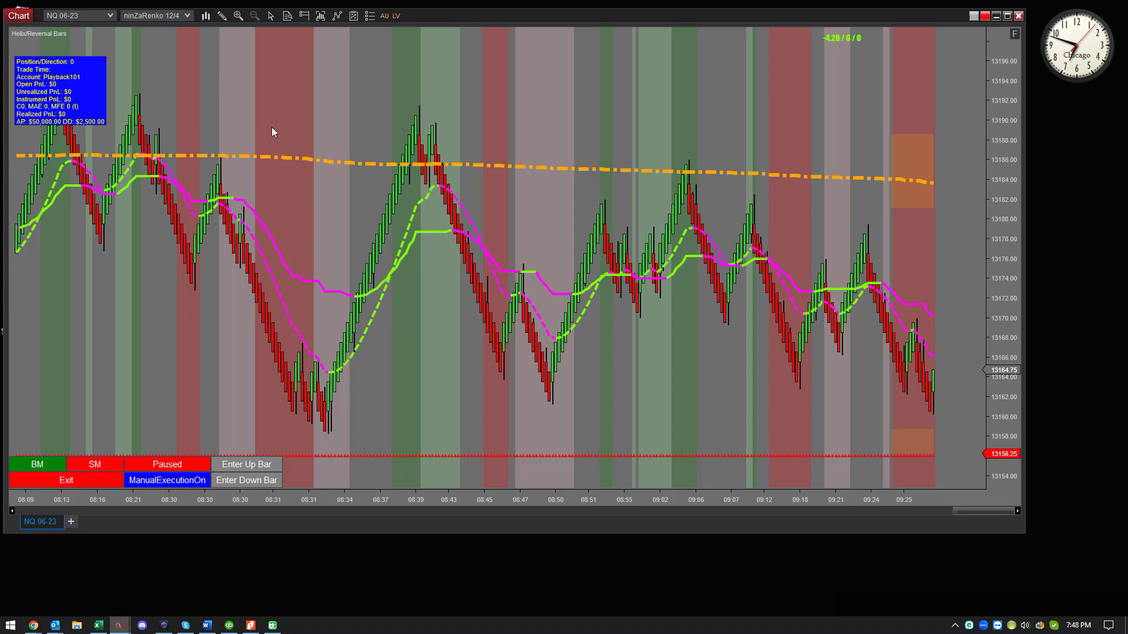
left_click(185, 462)
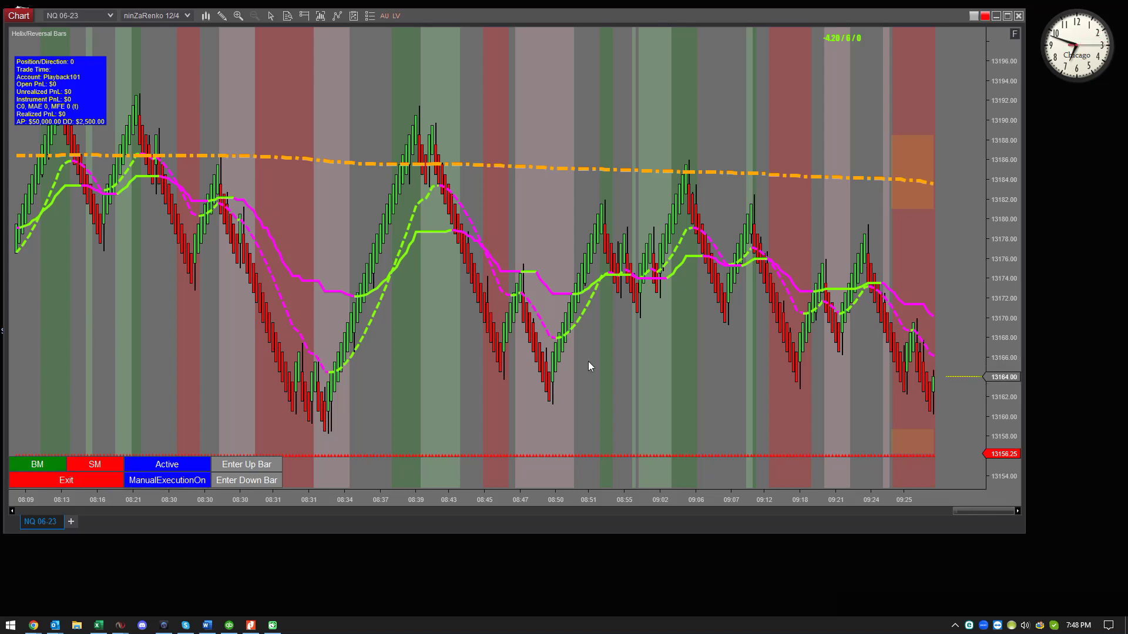
left_click(268, 481)
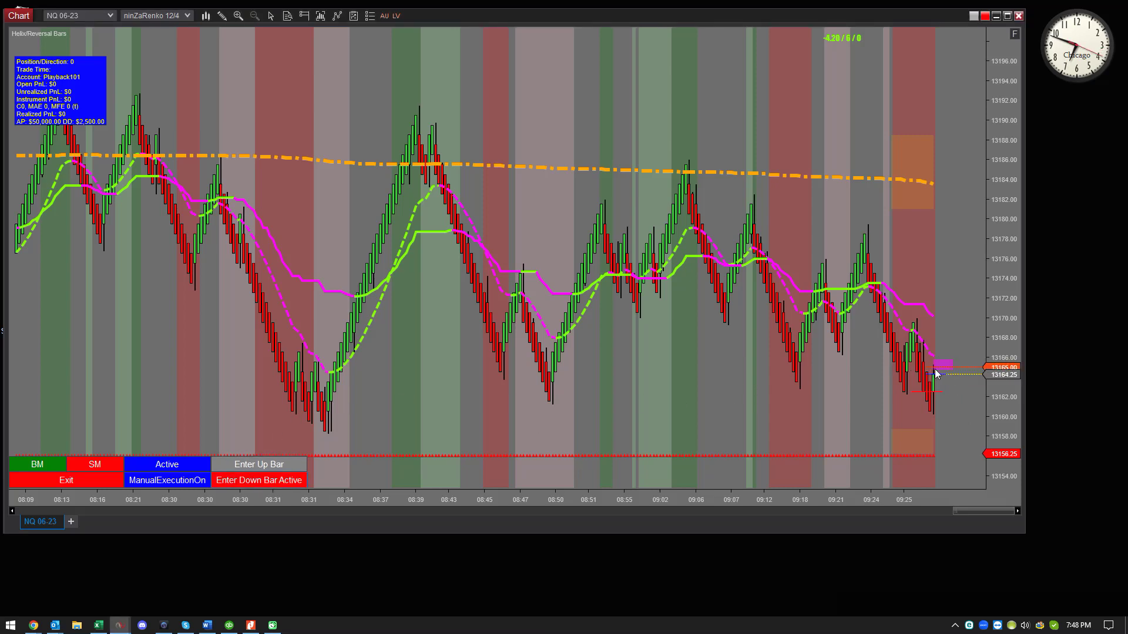
Drag the price axis until the orange dashed level above the bars is visible.
left_click_drag(883, 504, 735, 521)
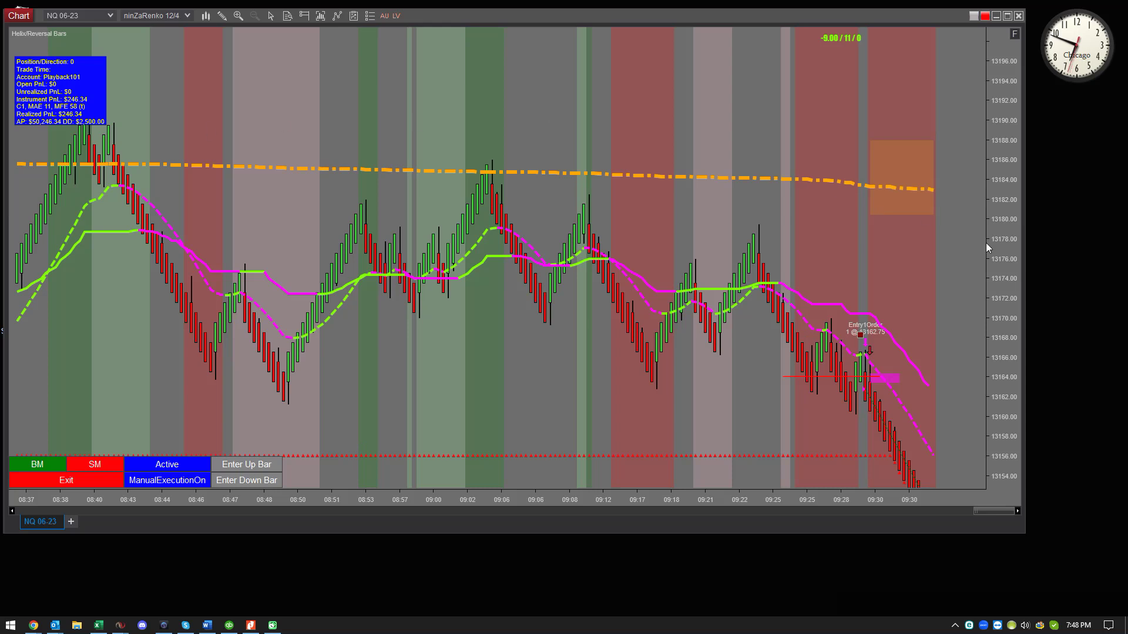
left_click_drag(999, 312, 957, 107)
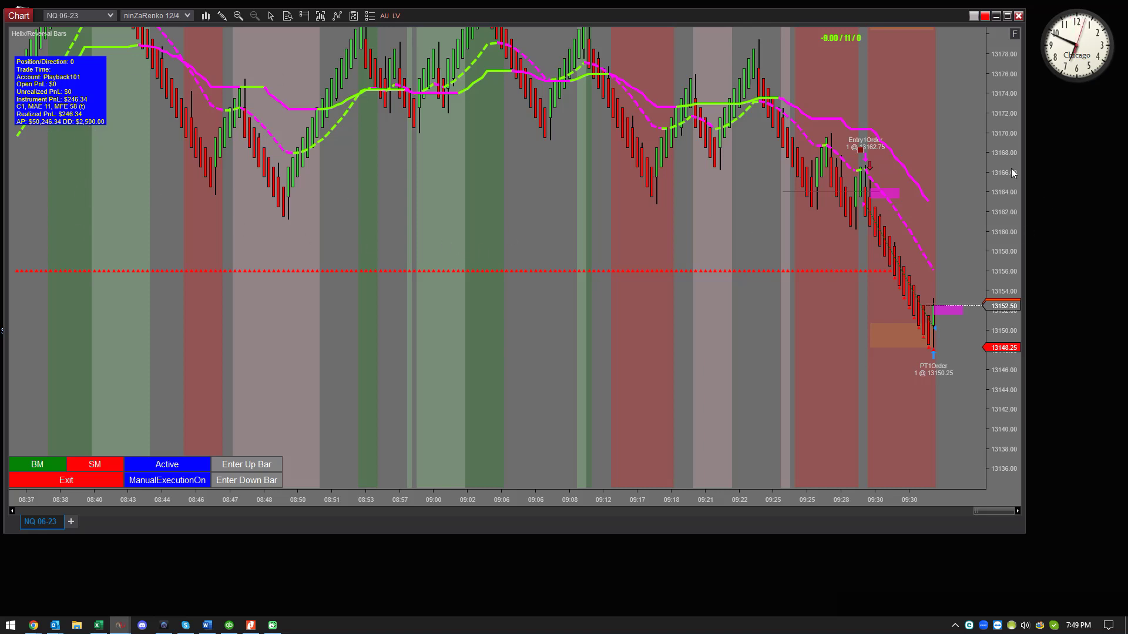
left_click_drag(1010, 169, 1016, 218)
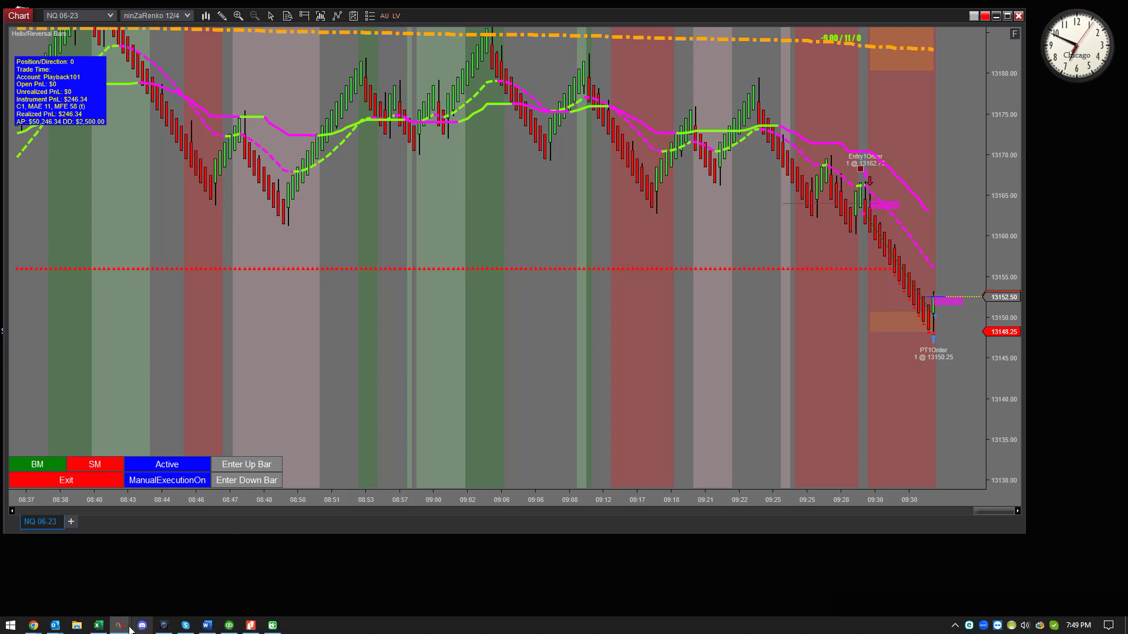
In Excel, set the first trade's open price to 13,162.75 (I10) and close price to 13,150.25 (J10).
left_click(94, 626)
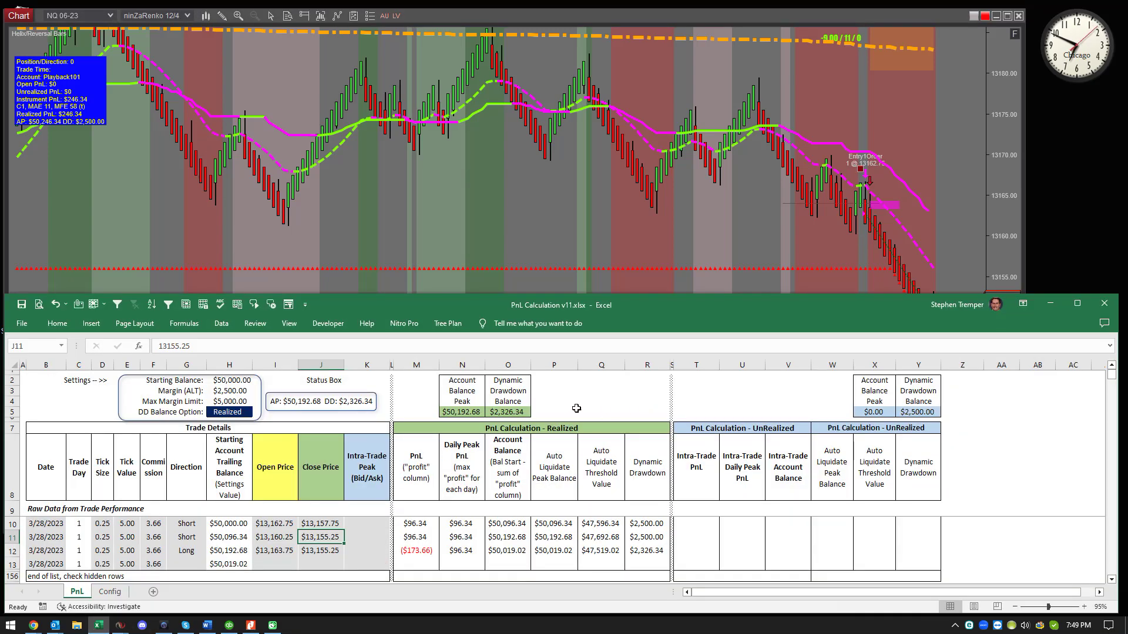
left_click(278, 526)
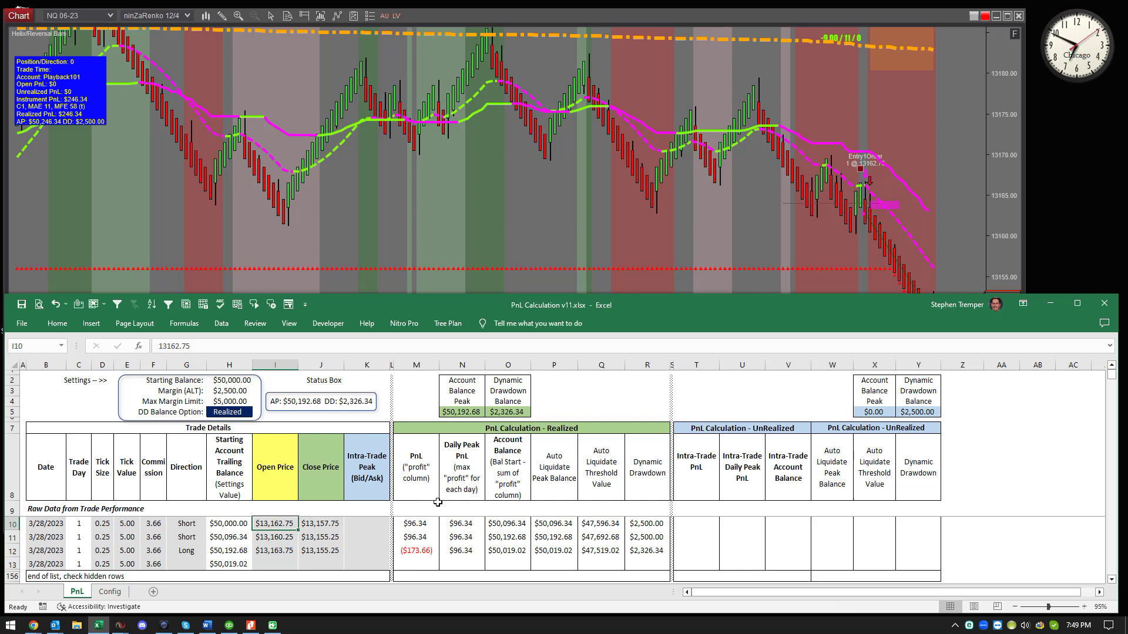
left_click(182, 525)
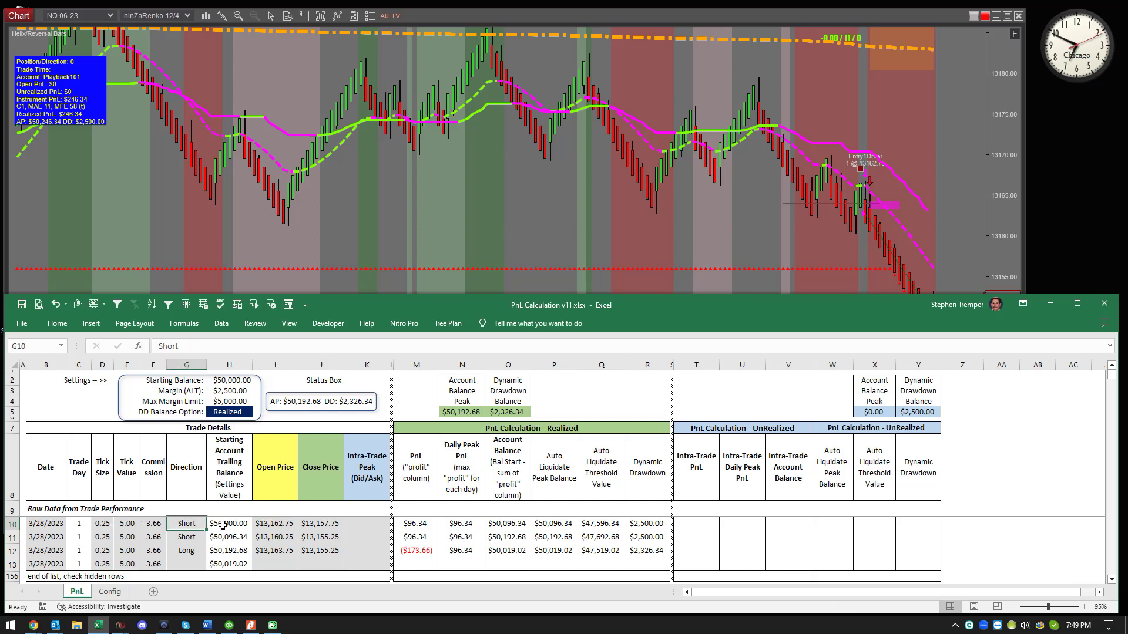
left_click(267, 527)
type("13")
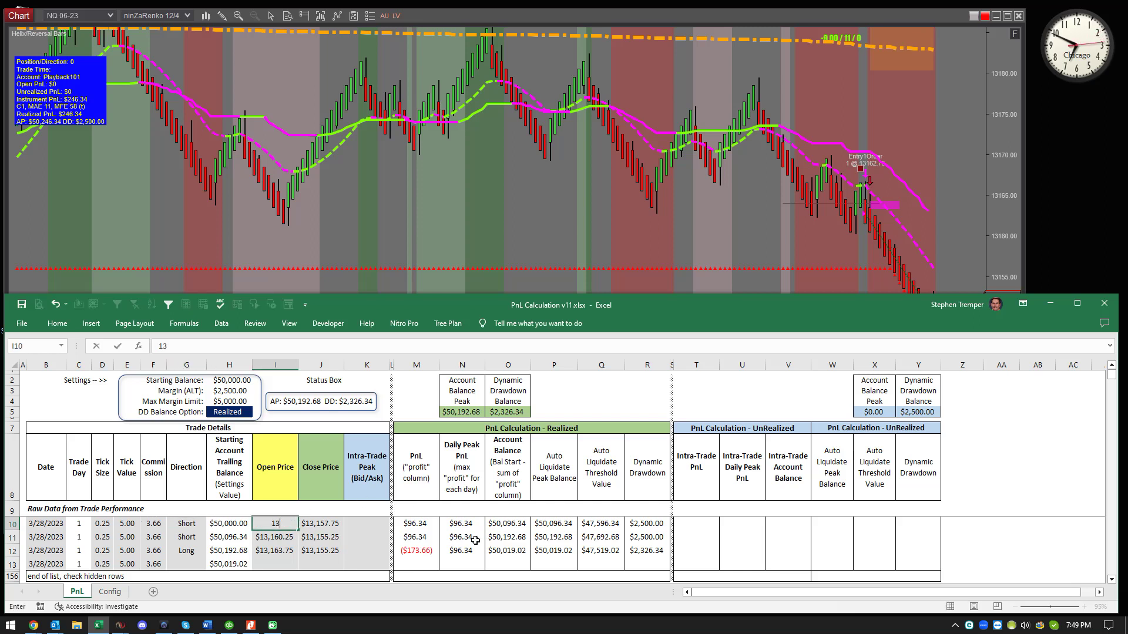
type(",162.75")
key("Tab")
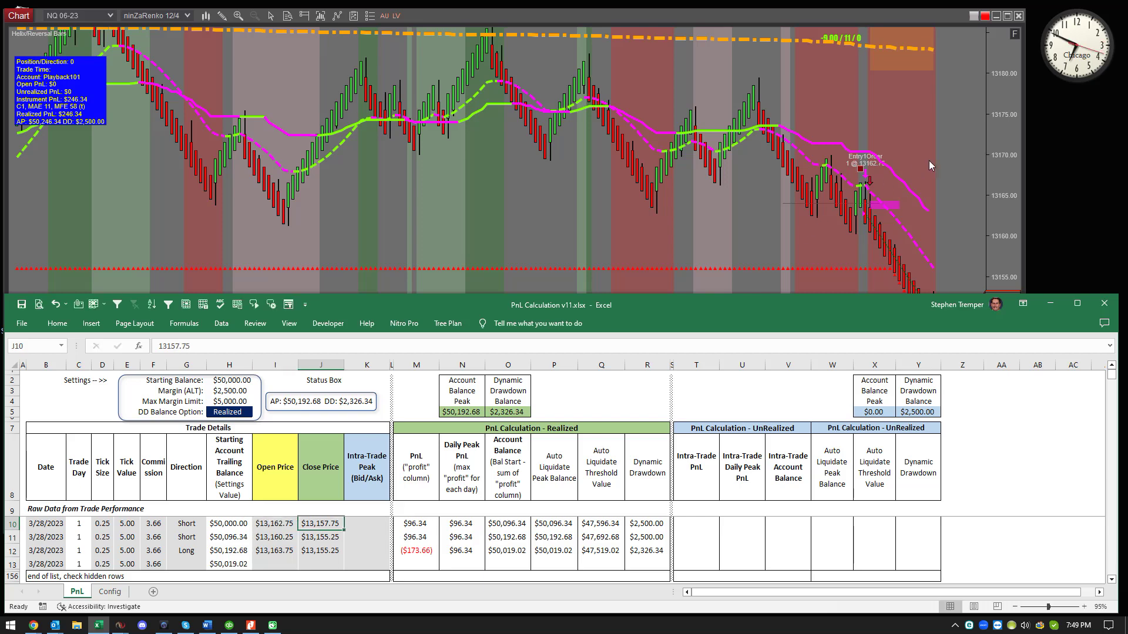
left_click(929, 160)
left_click(1068, 386)
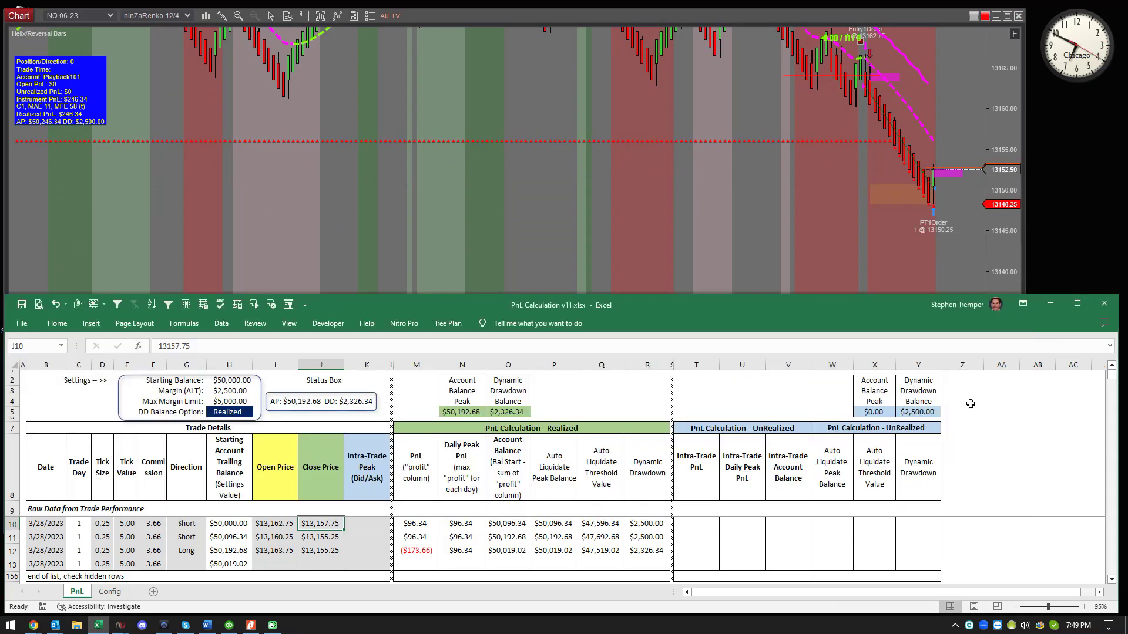
type("13")
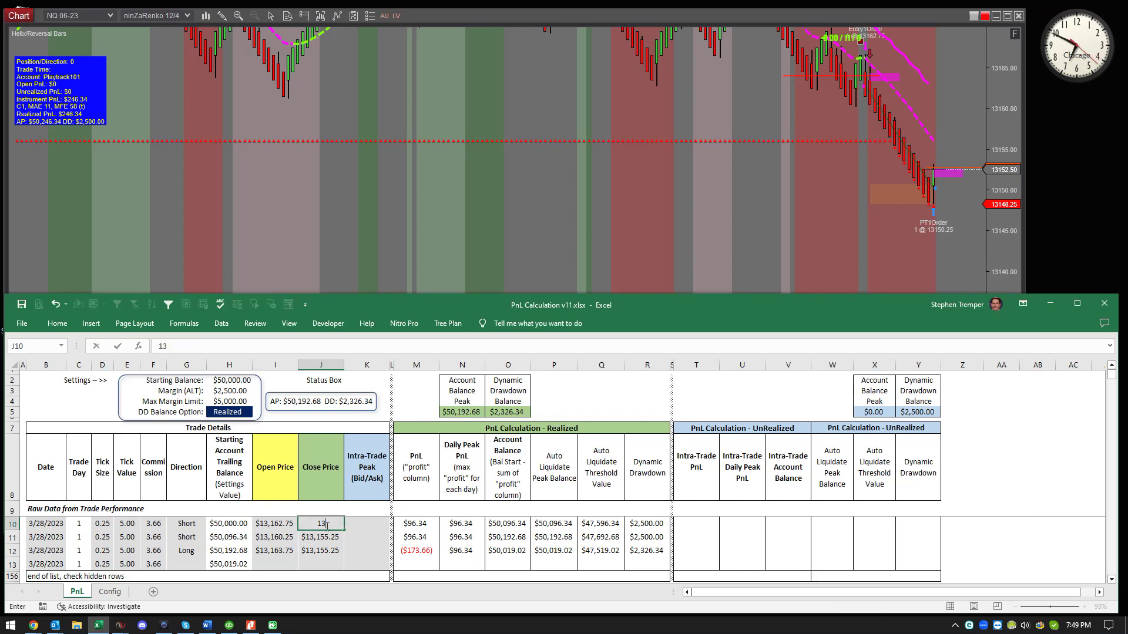
type(",150.25")
key("Tab")
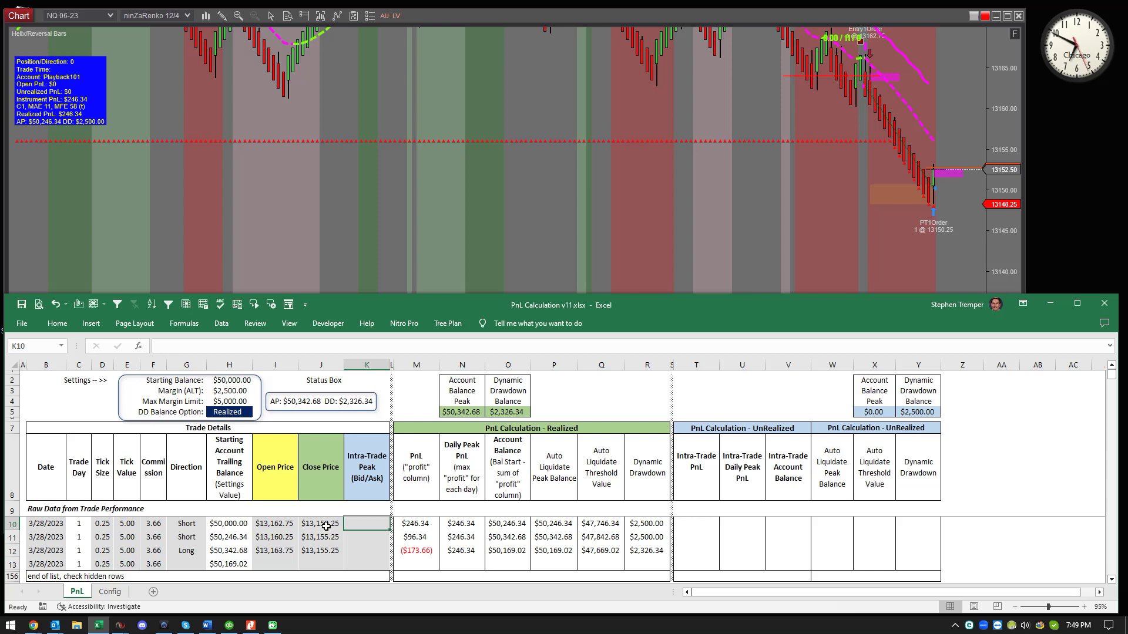
Clear the second and third trades' prices in I11:J12, then type 13150.25 into K10.
key("Left")
key("Left")
key("Down")
key("Delete")
key("Right")
key("Delete")
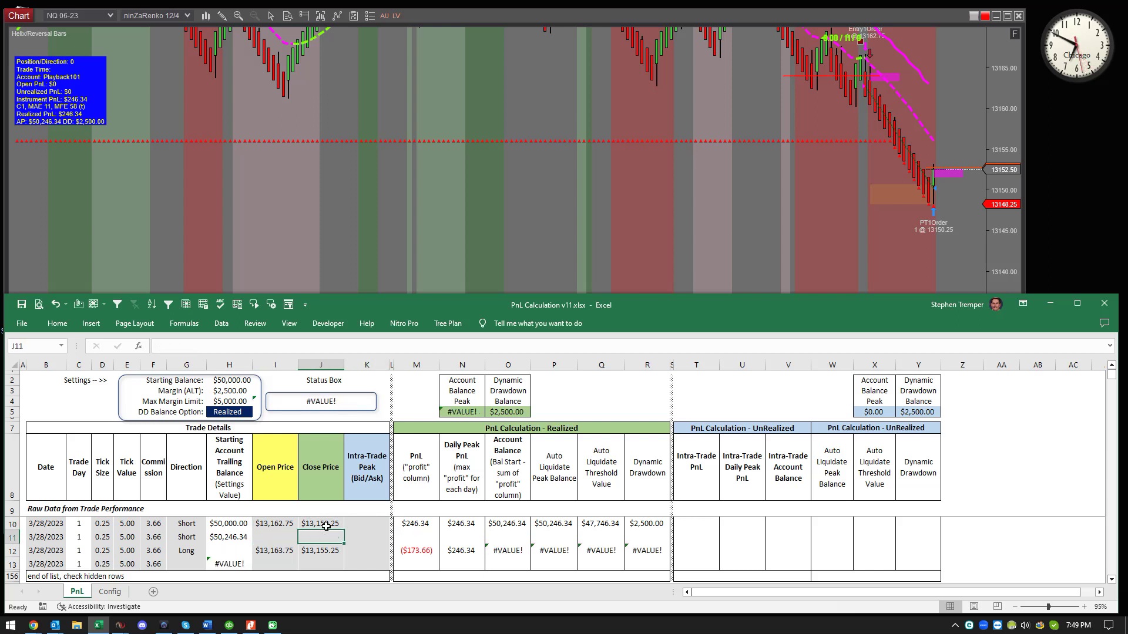
key("Left")
key("Down")
key("Right")
key("Delete")
key("Left")
key("Delete")
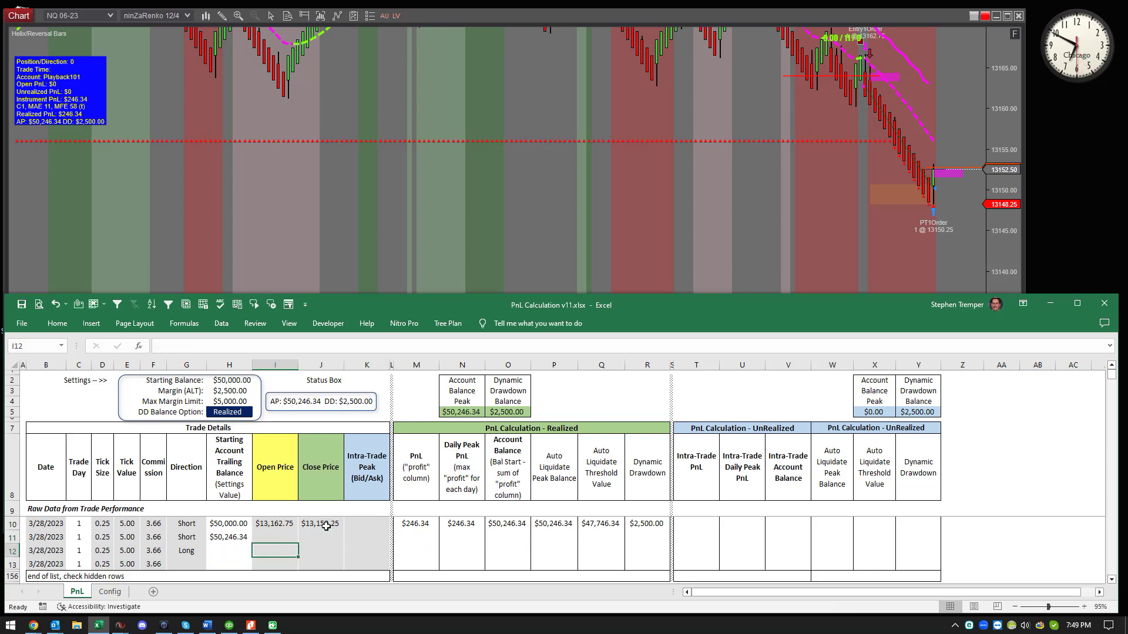
key("Left")
key("Up")
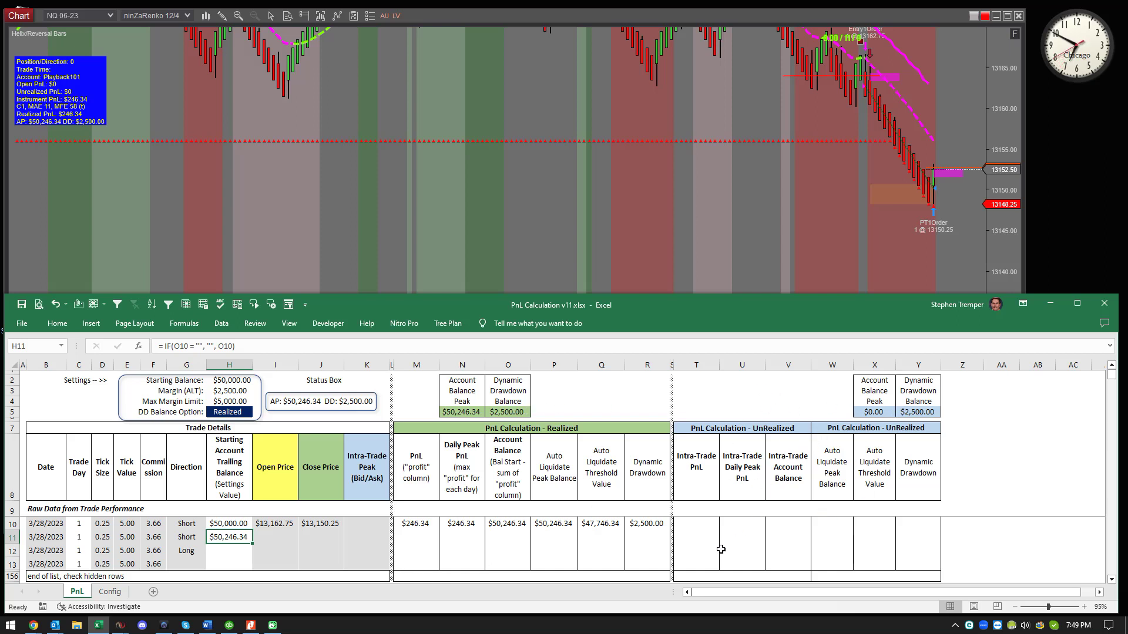
left_click(359, 524)
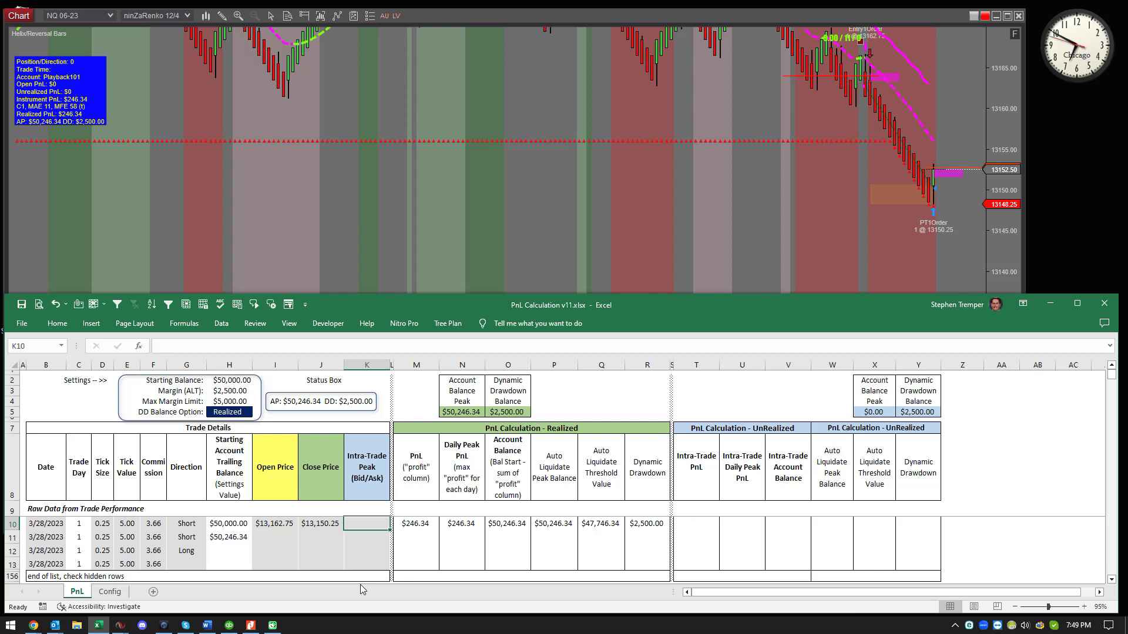
type("13150.25")
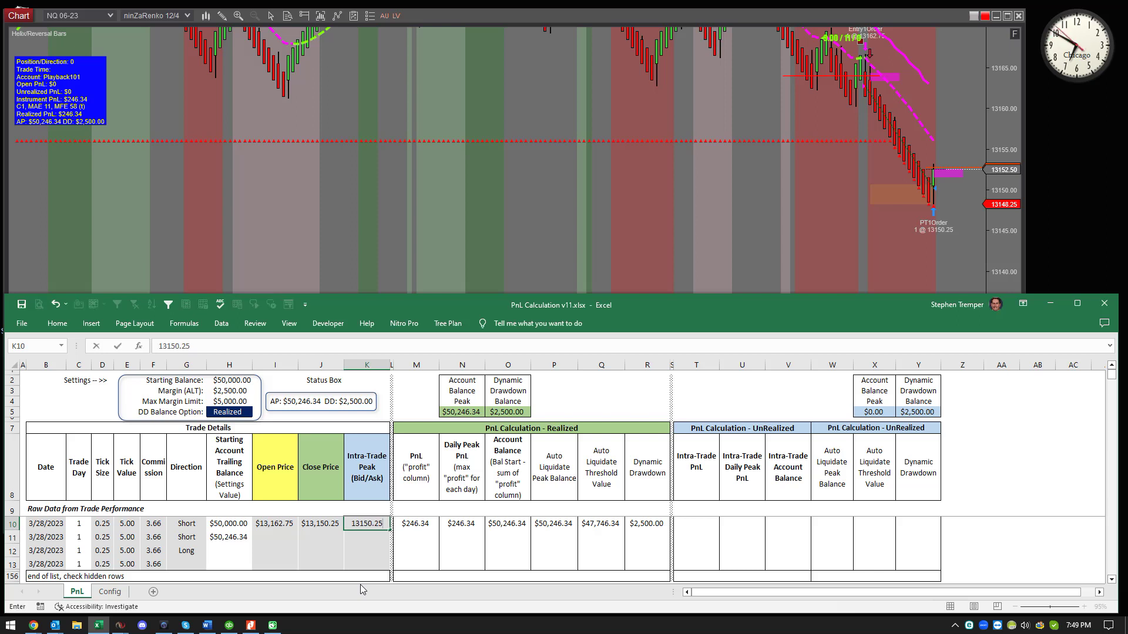
Confirm 13,150.25 as the K10 intra-trade peak and drag column W wider for the unrealized balances.
key("Tab")
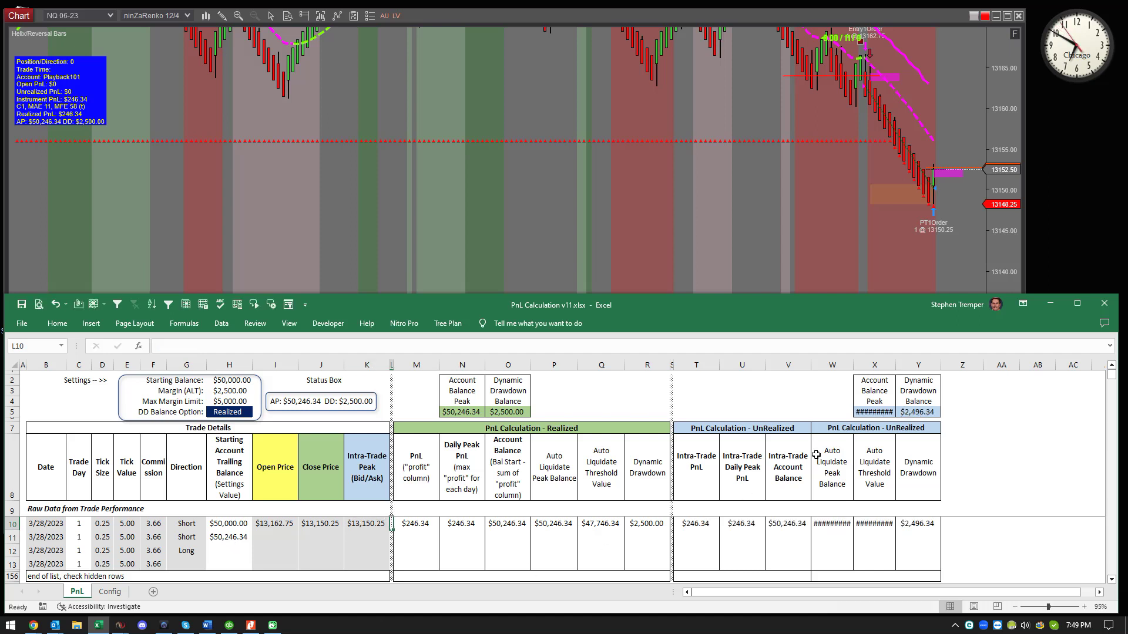
left_click_drag(853, 365, 896, 364)
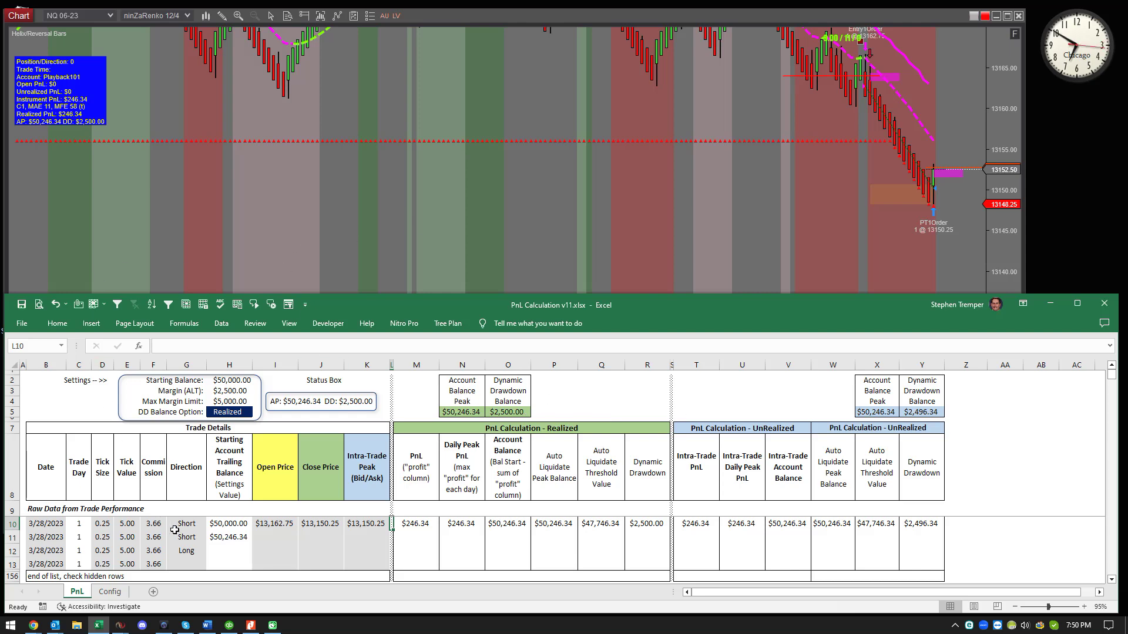
Switch to Chrome's Status Box tab, scroll to its v1.02.2 notes on MAE/MFE, then back up.
left_click(439, 232)
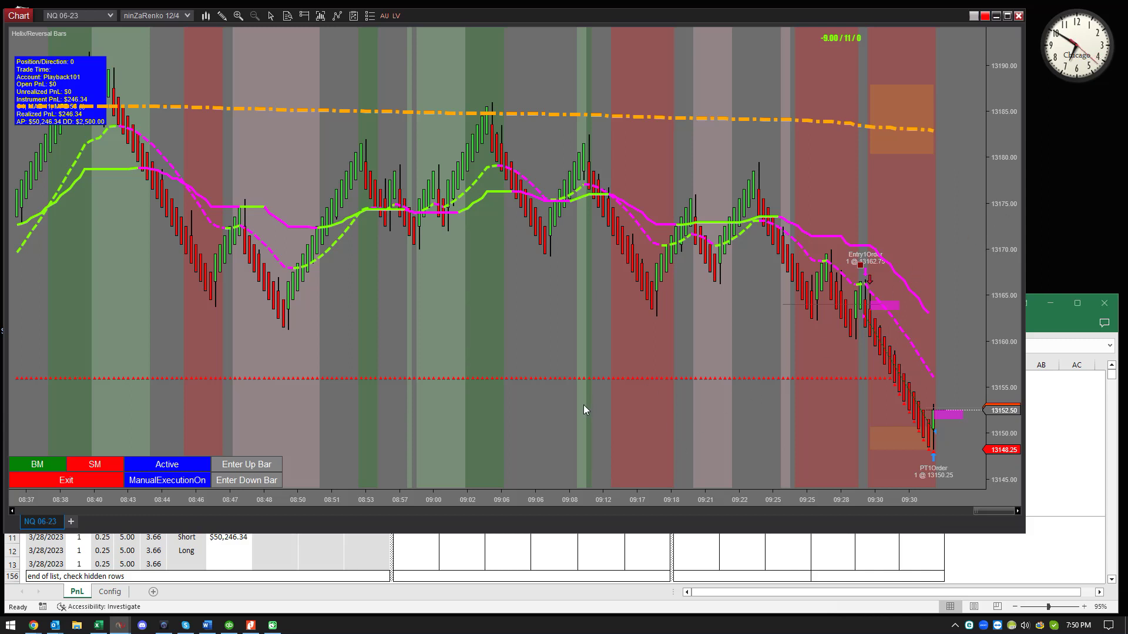
left_click(34, 625)
left_click(45, 573)
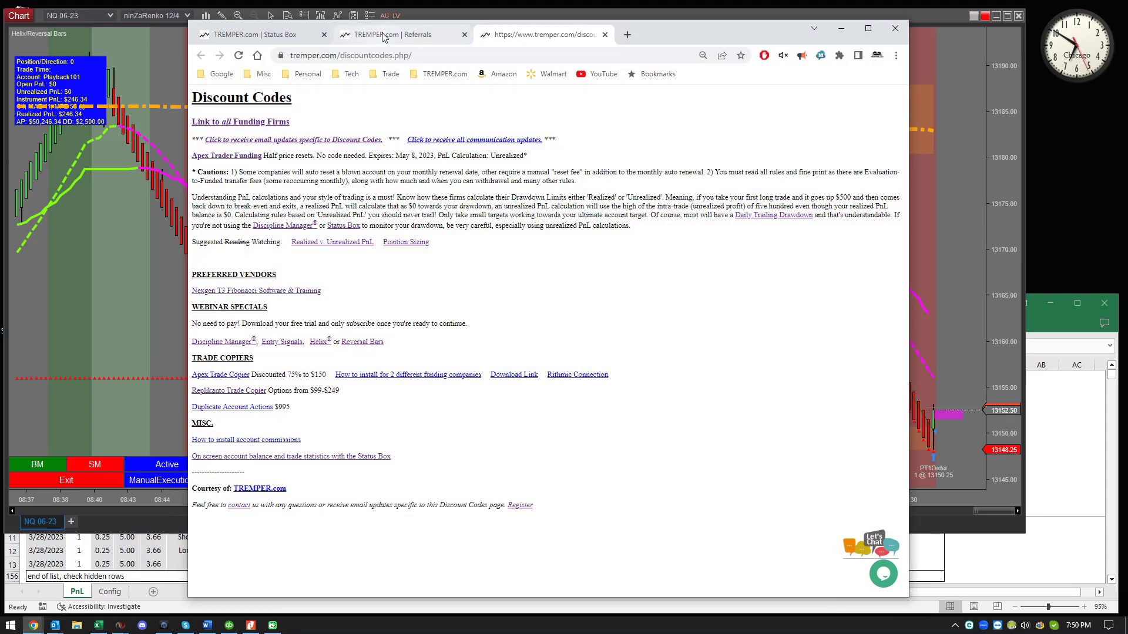
left_click(419, 38)
left_click(538, 39)
left_click(271, 39)
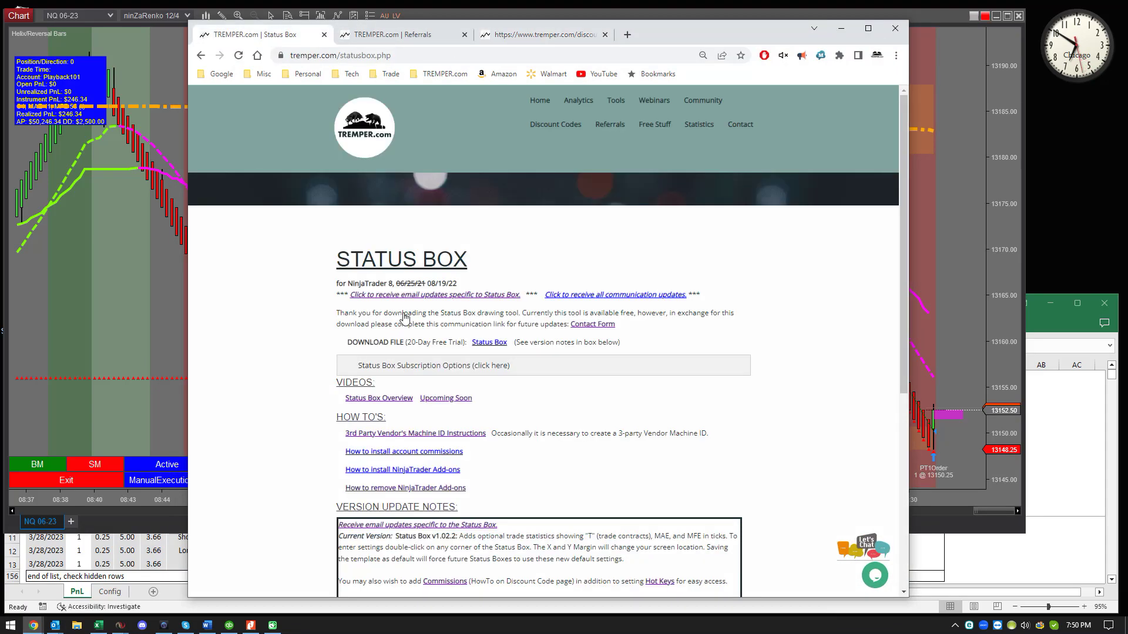
scroll(410, 474, "down", 3)
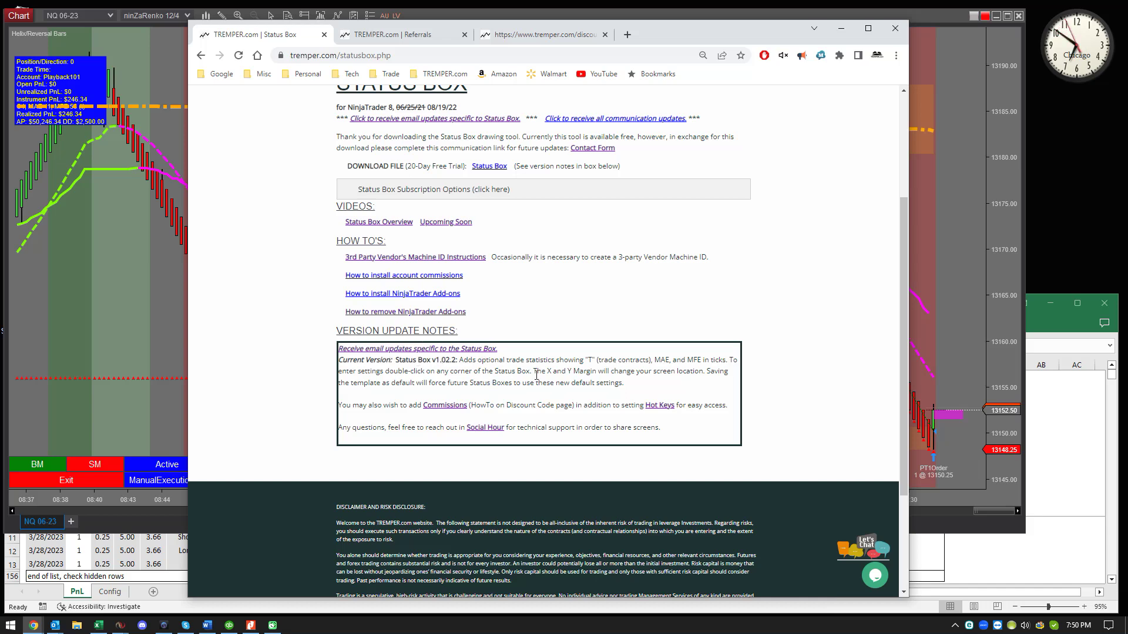
scroll(536, 376, "up", 2)
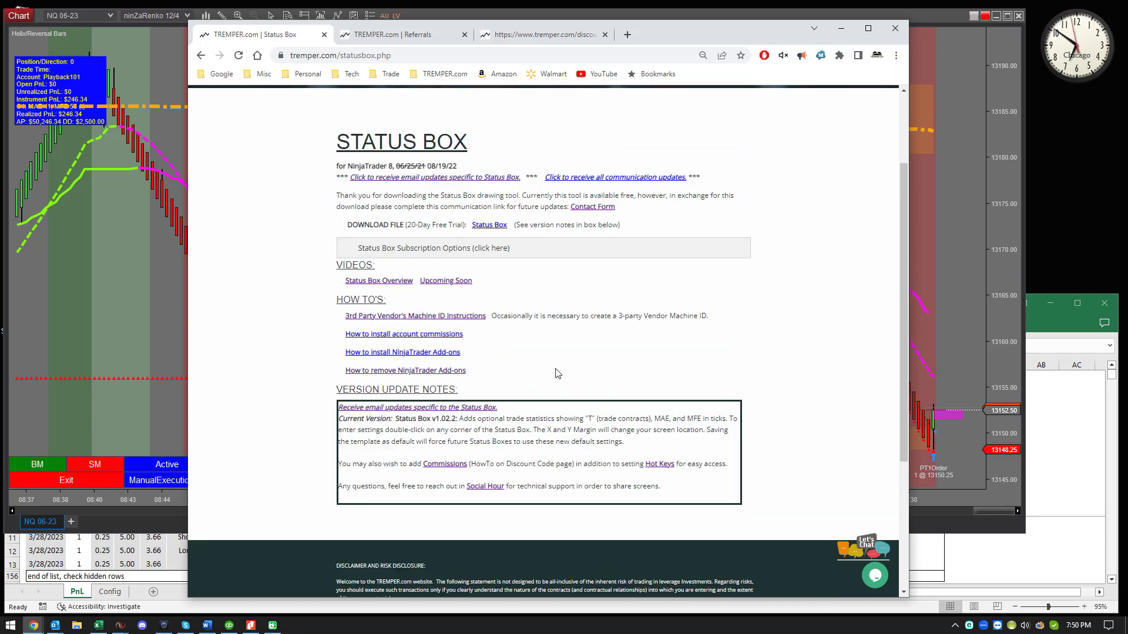
scroll(557, 371, "up", 1)
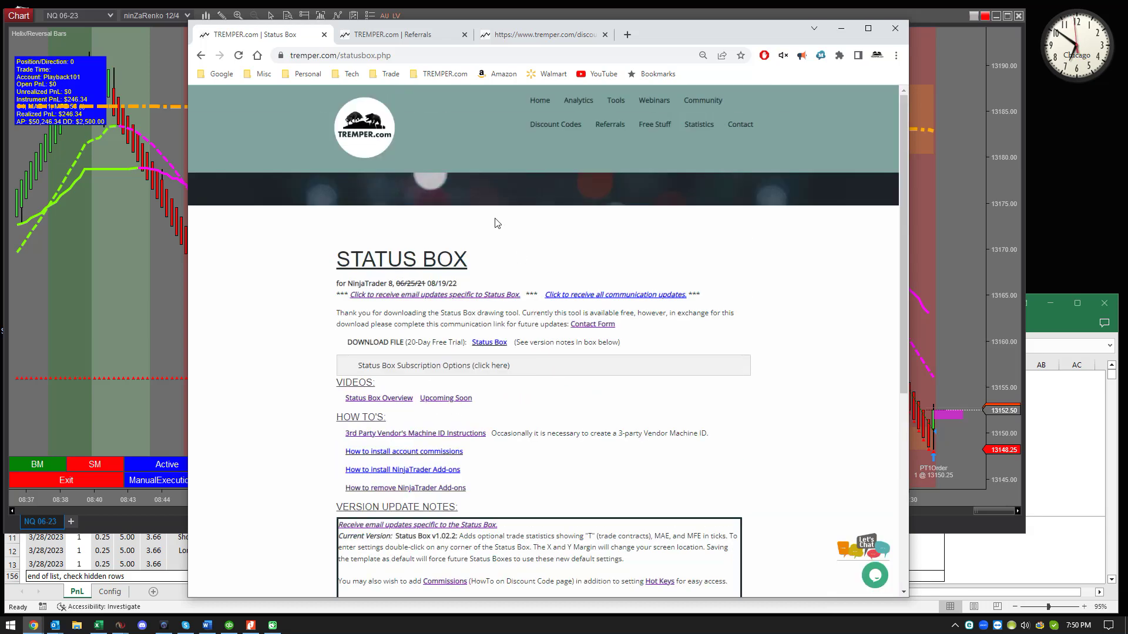